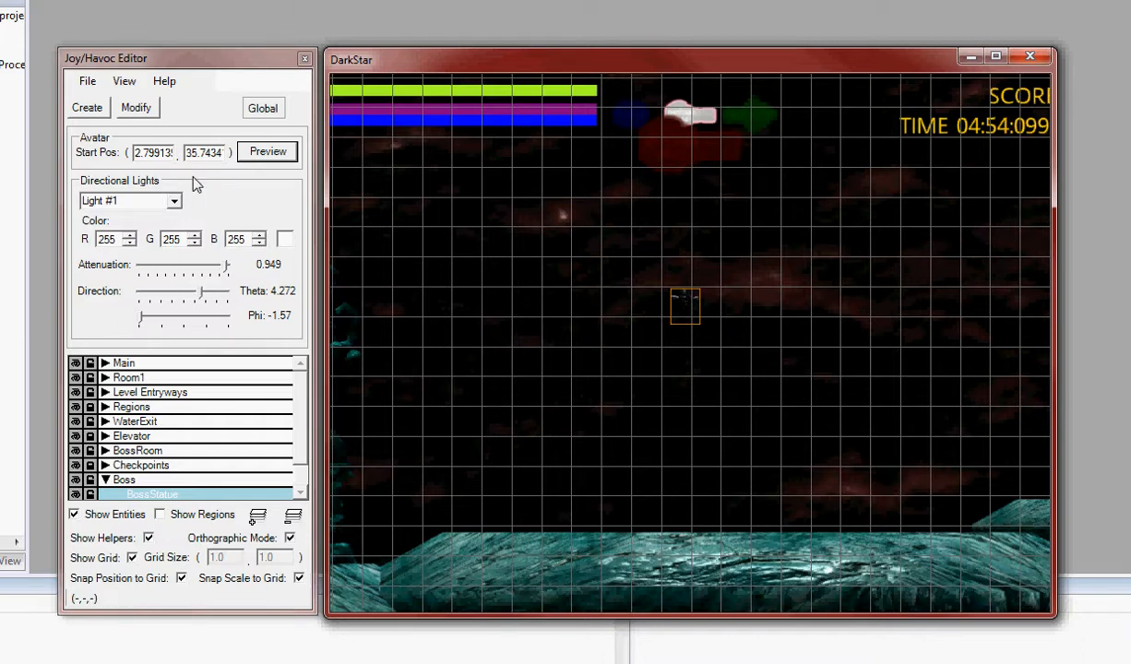
- Create a new empty level without saving the changes to the current one
left_click(90, 109)
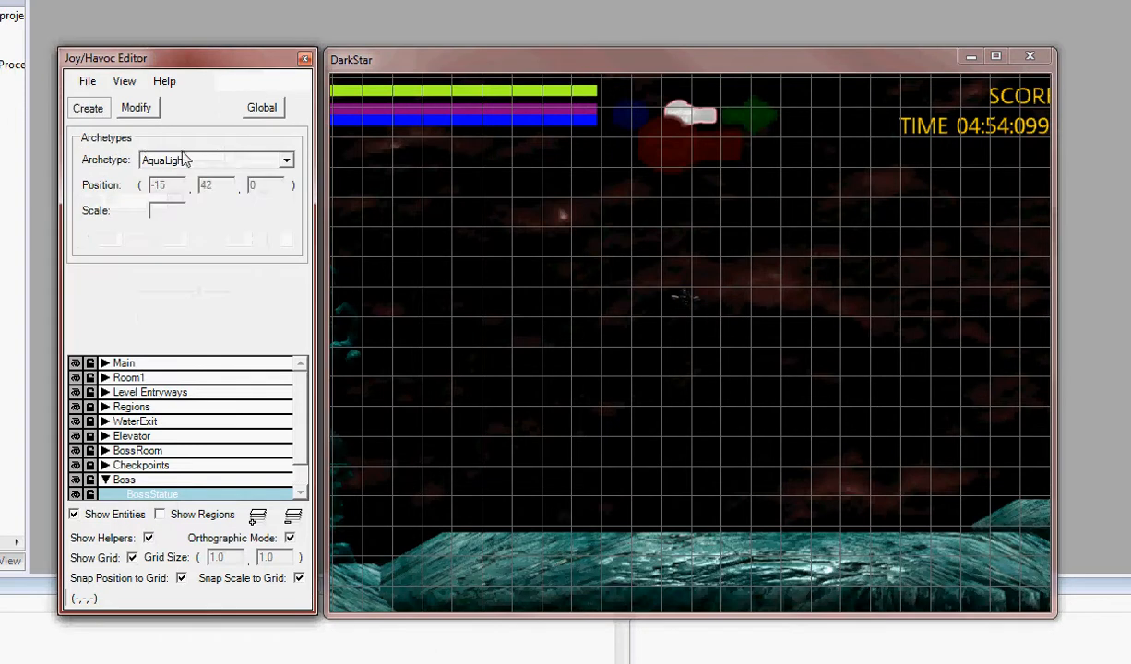
left_click(88, 83)
left_click(114, 104)
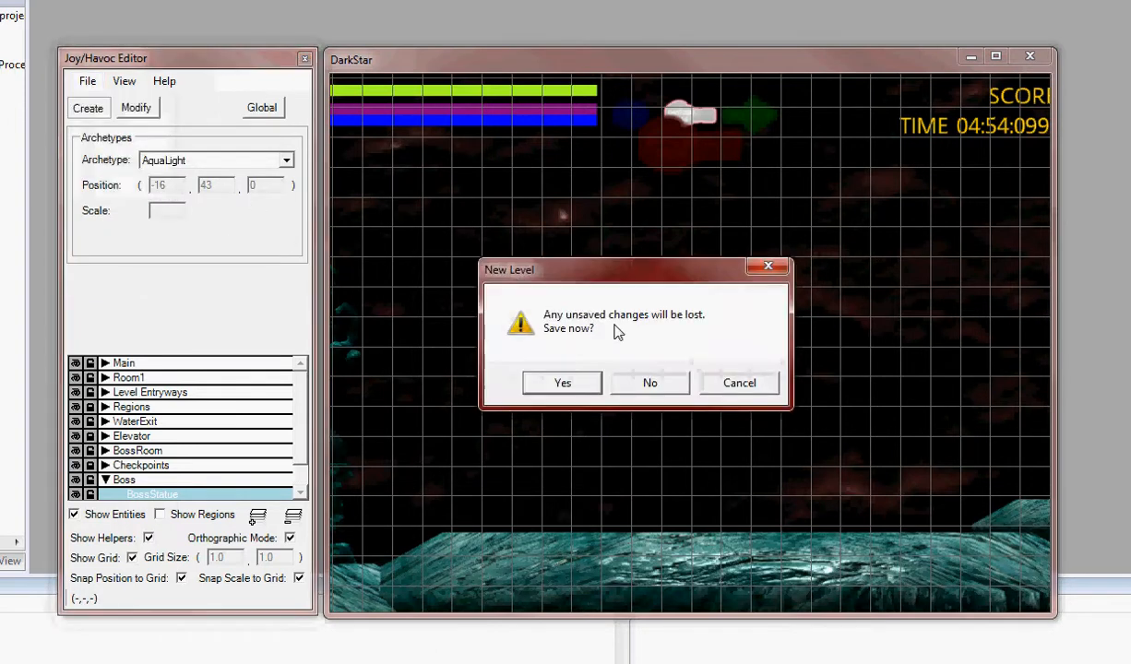
left_click(631, 385)
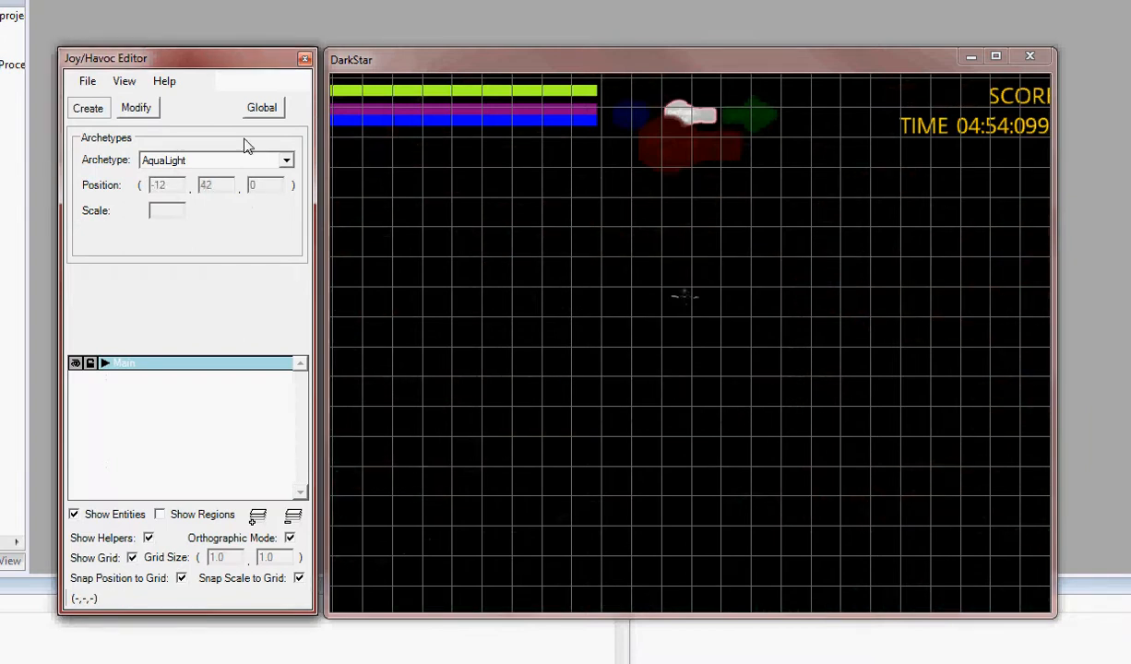
- Preview the avatar's start position in the level's global settings
left_click(263, 108)
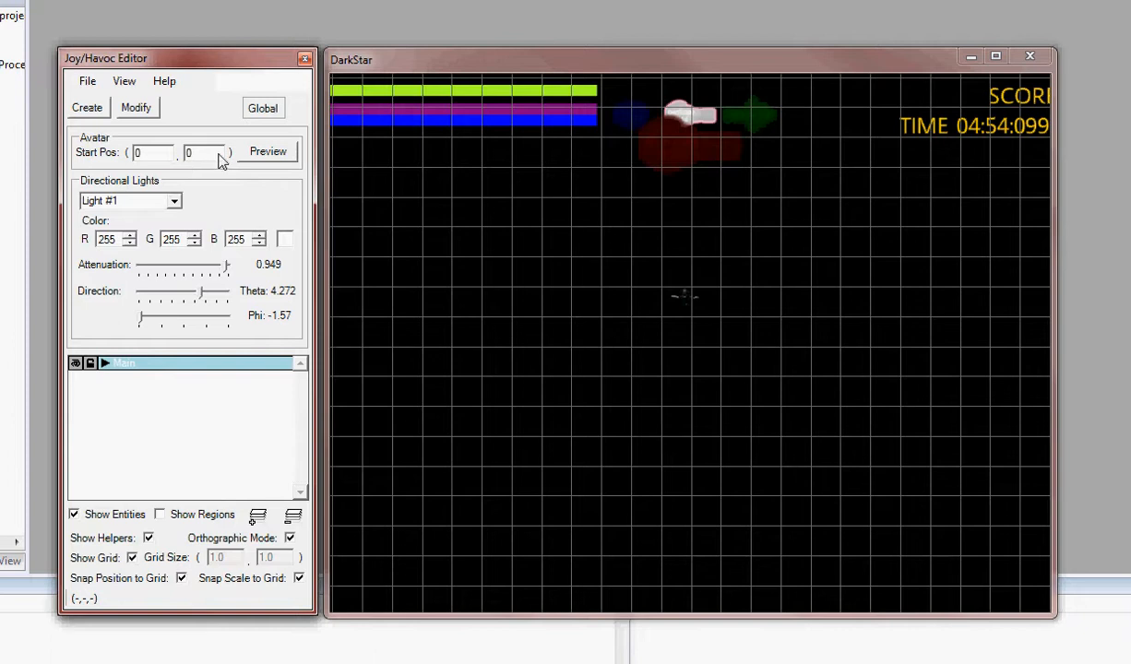
left_click(678, 304)
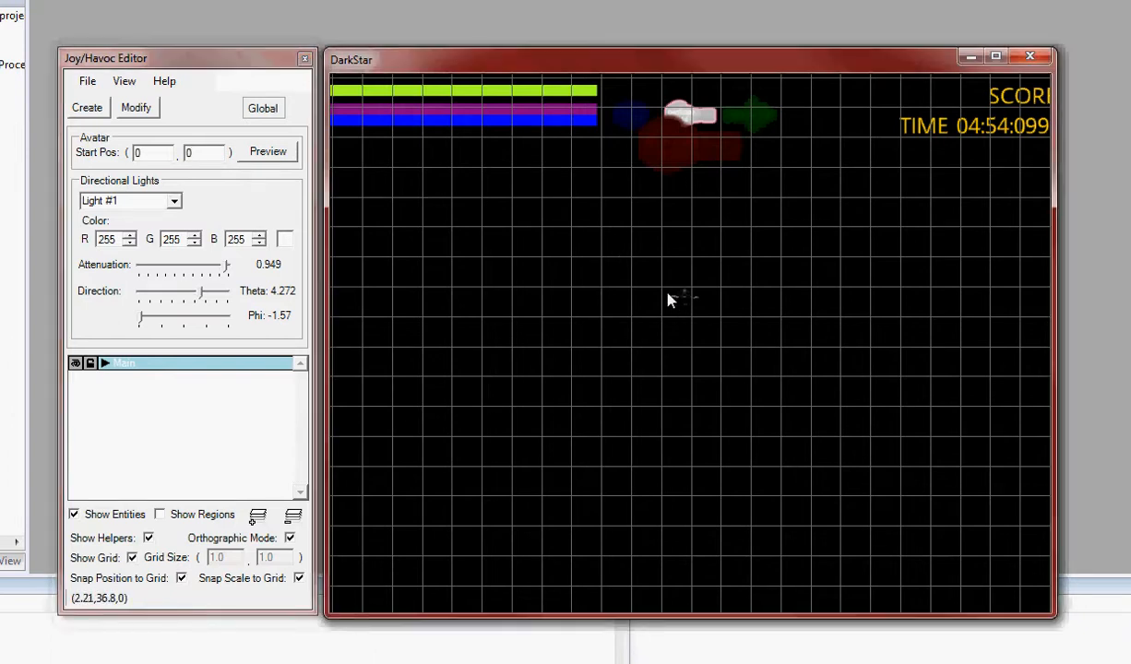
left_click(273, 153)
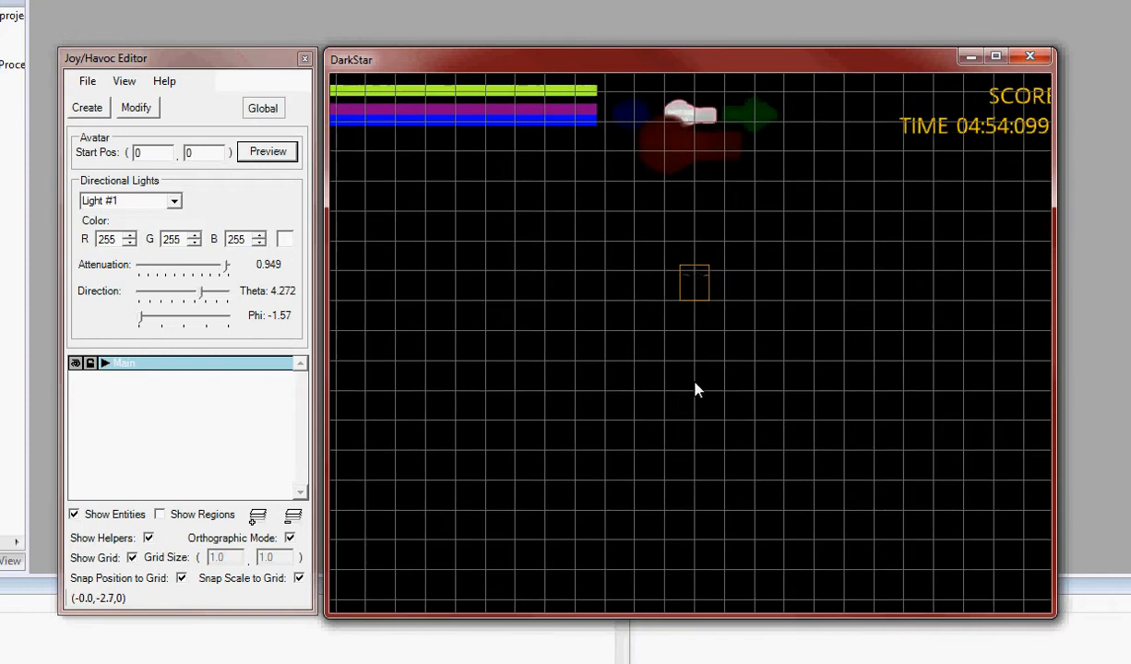
- Examine the archetype table: the BasicPatroller, BasicDrifter and WalkWay entries and WalkWay's renderable properties, and close it
left_click(87, 108)
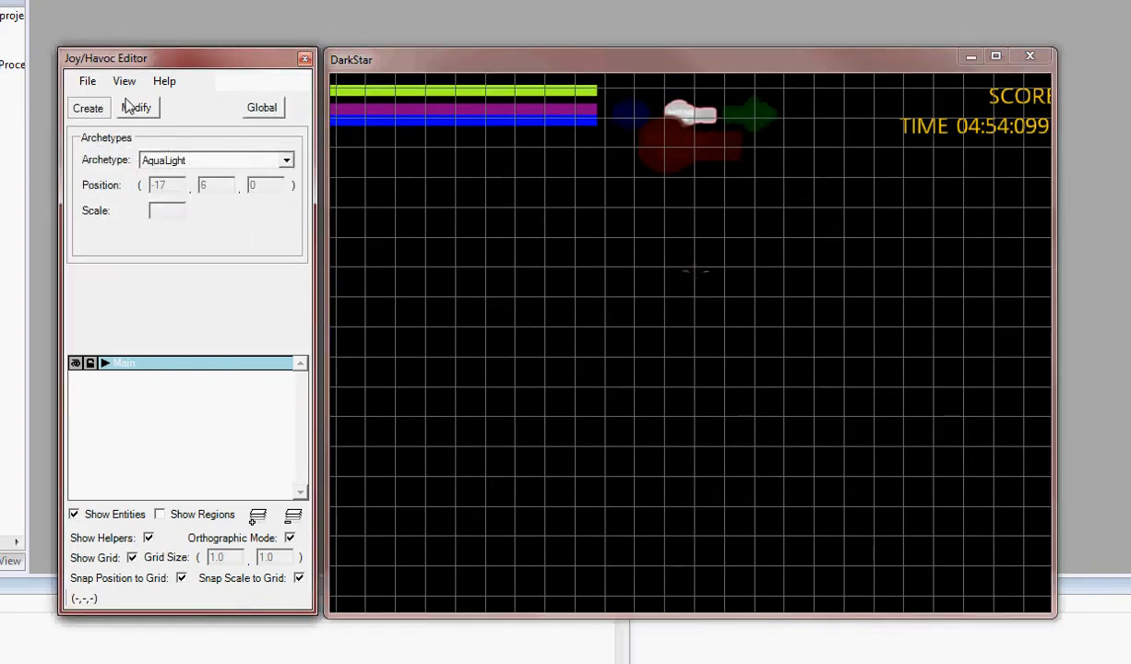
left_click(122, 82)
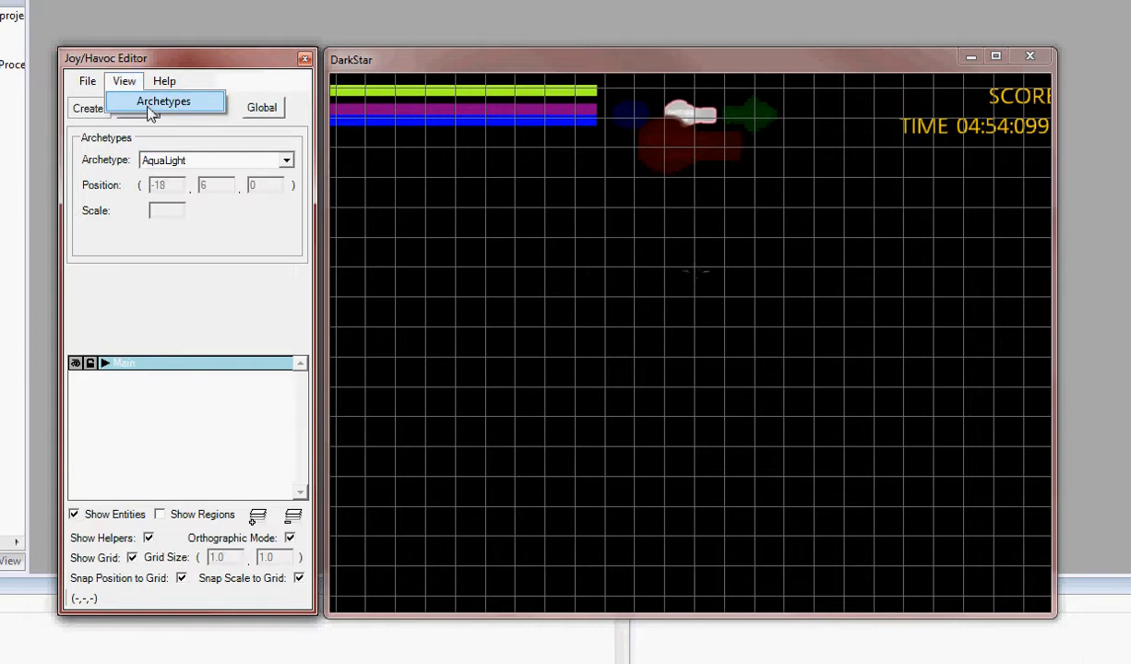
left_click(149, 108)
left_click_drag(232, 27, 268, 34)
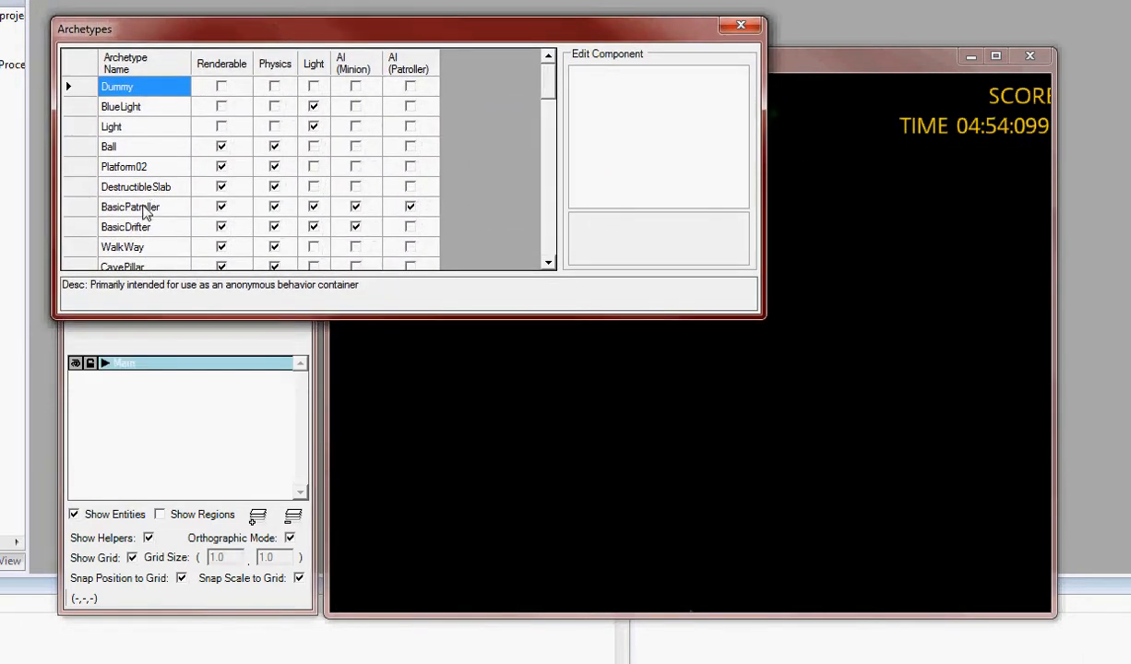
left_click(145, 210)
left_click(144, 229)
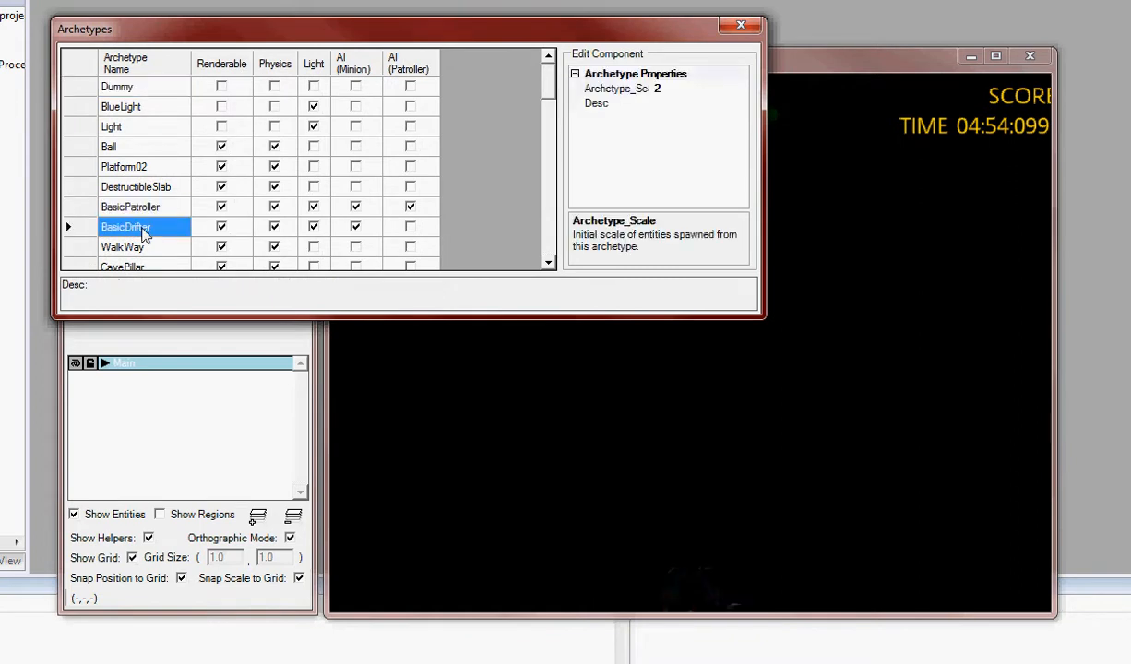
left_click(144, 251)
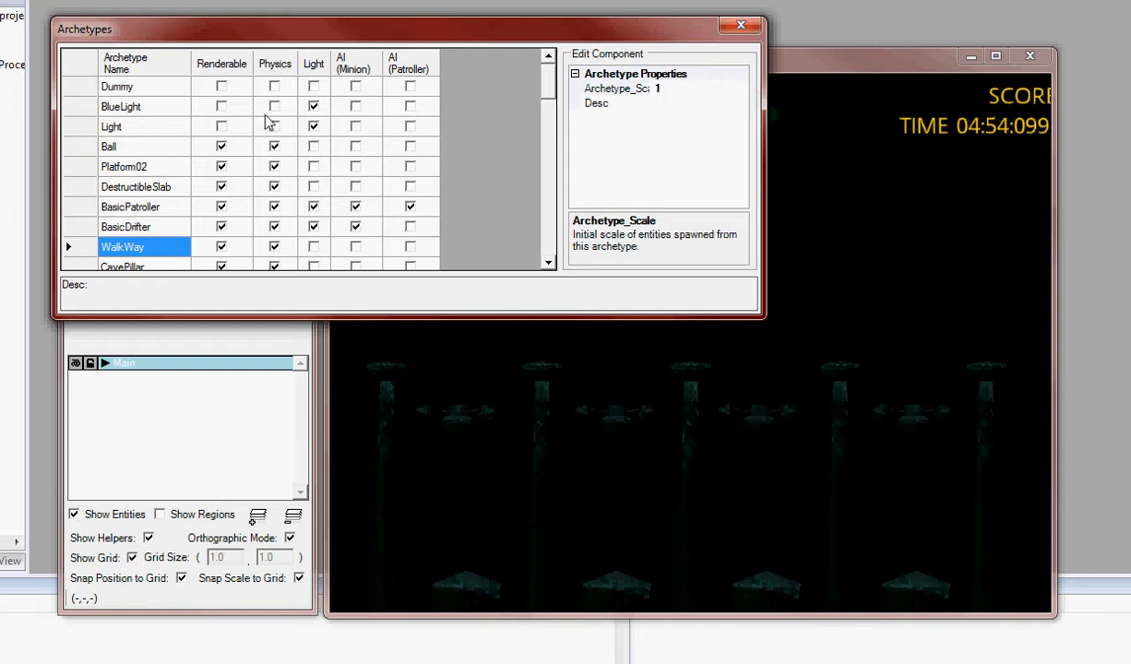
left_click(229, 244)
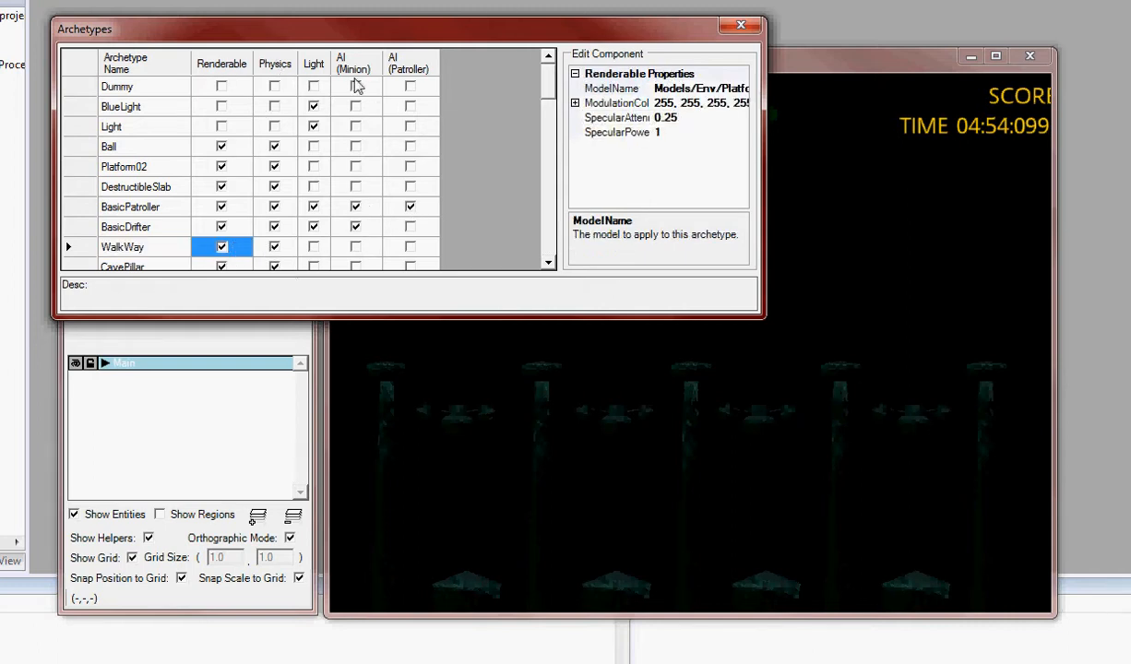
left_click(741, 25)
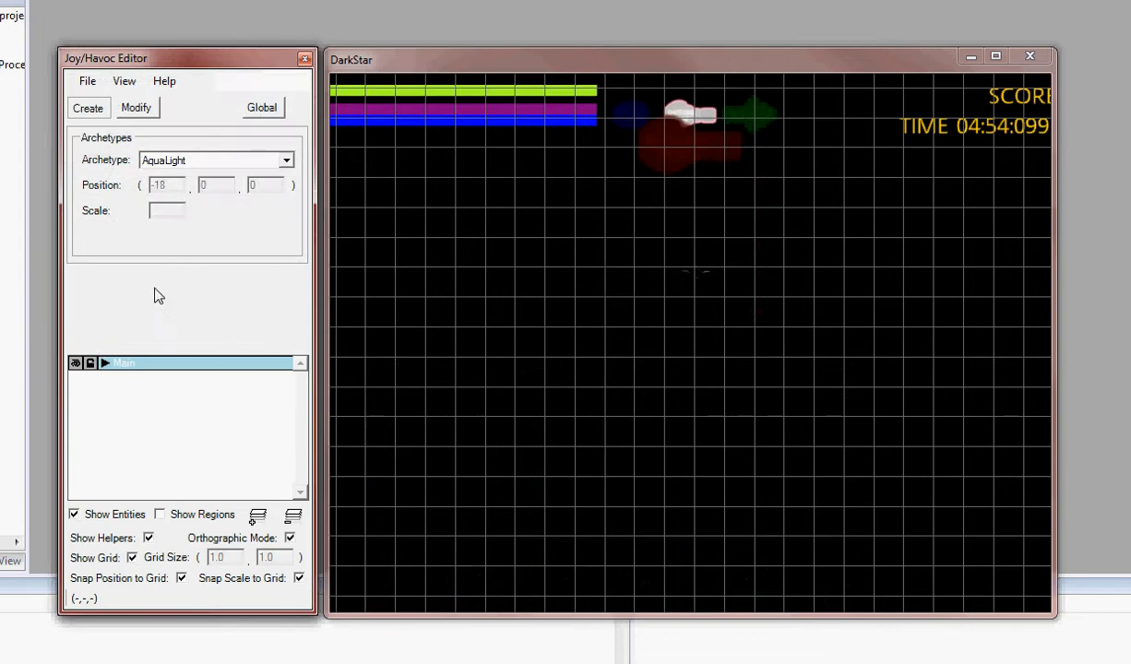
- Place two WalkWay entities side by side with slightly overlapping ends below the avatar's start position
left_click(275, 164)
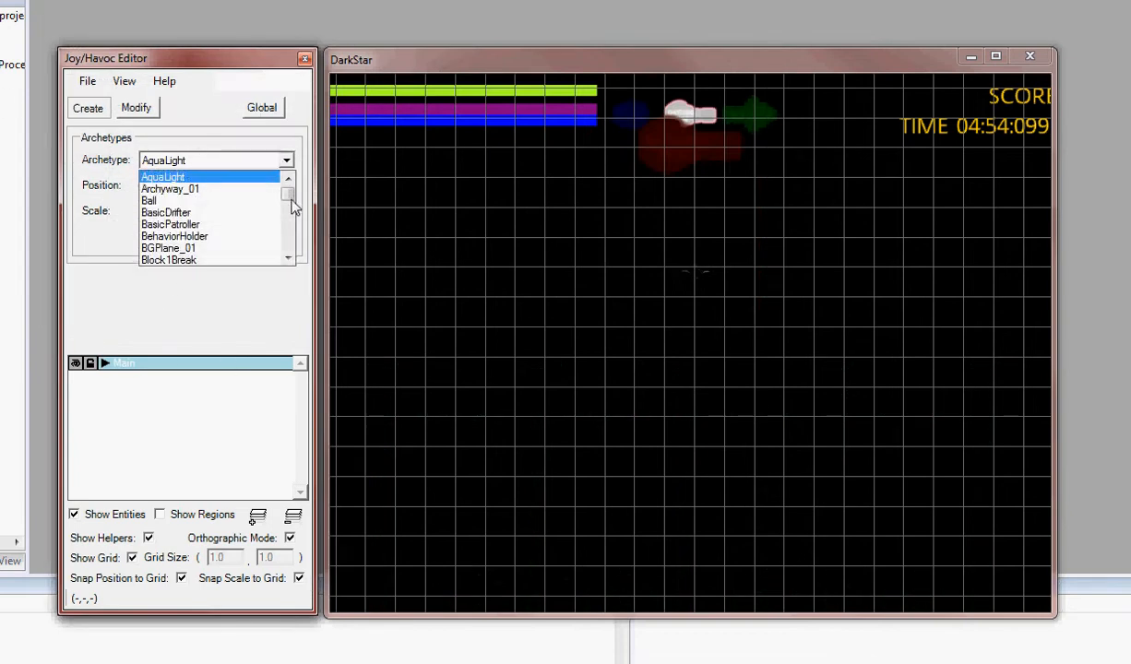
left_click_drag(288, 192, 288, 242)
left_click(231, 238)
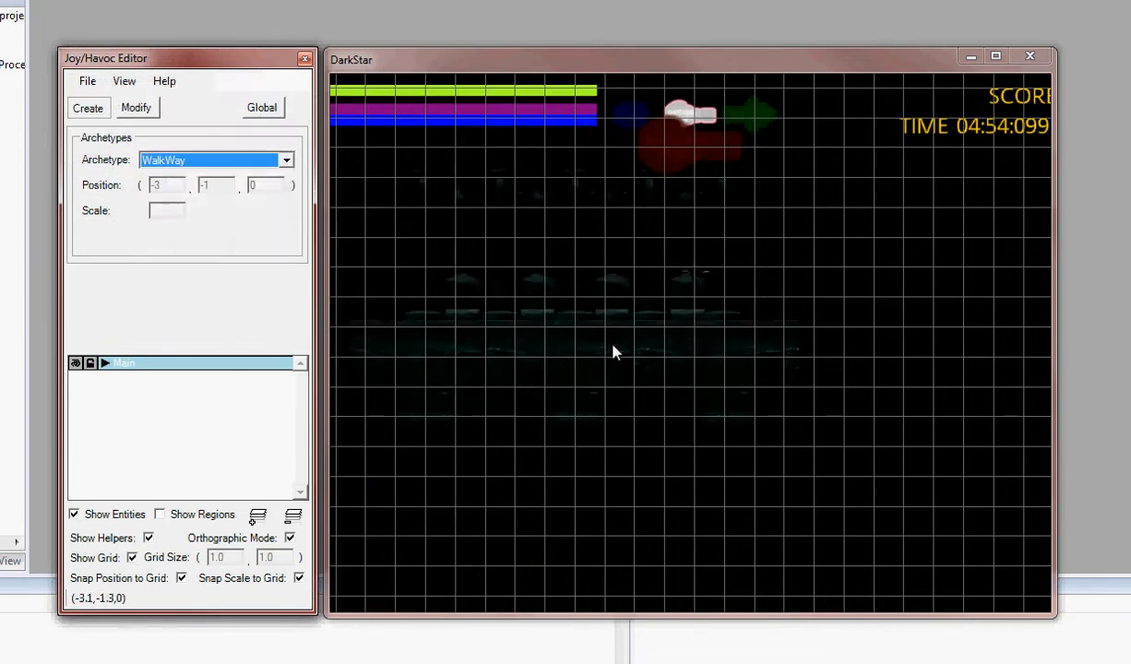
left_click(555, 522)
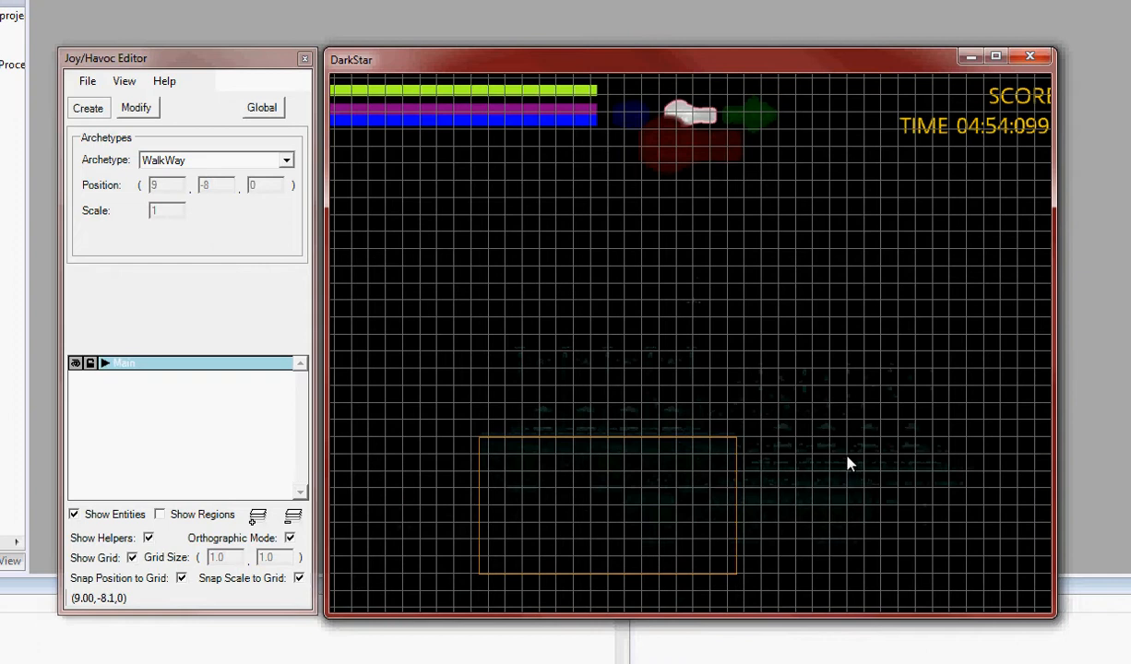
left_click(776, 445)
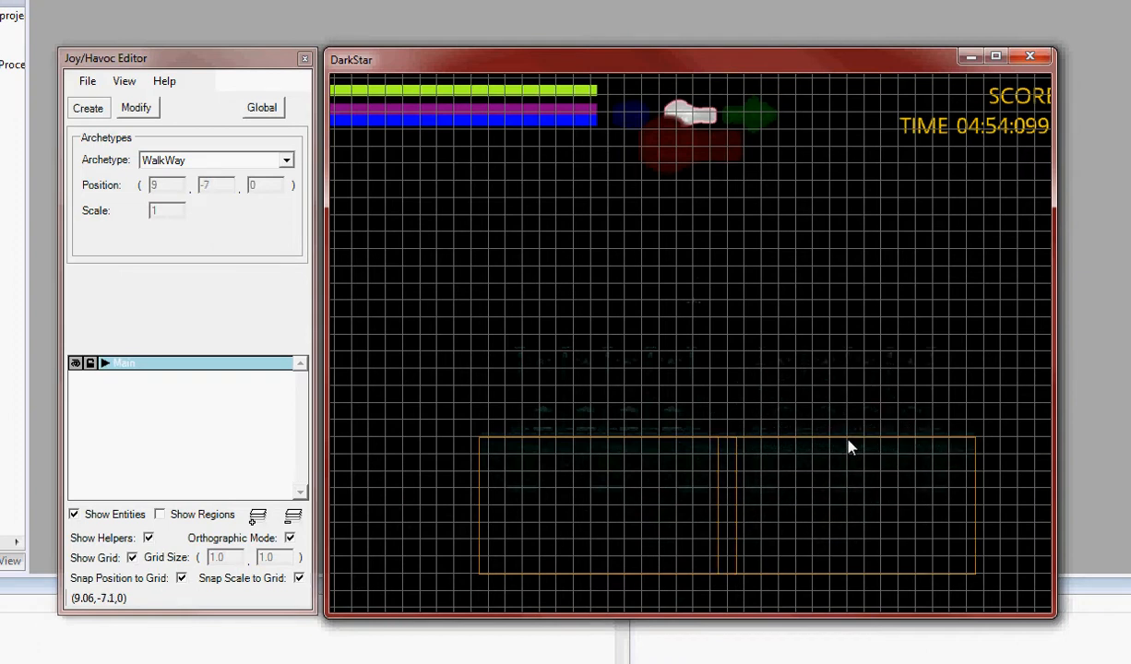
- Set directional Light #1 to an attenuation of about 0.939 and a direction of about theta 4.985, phi 0.352
left_click(282, 161)
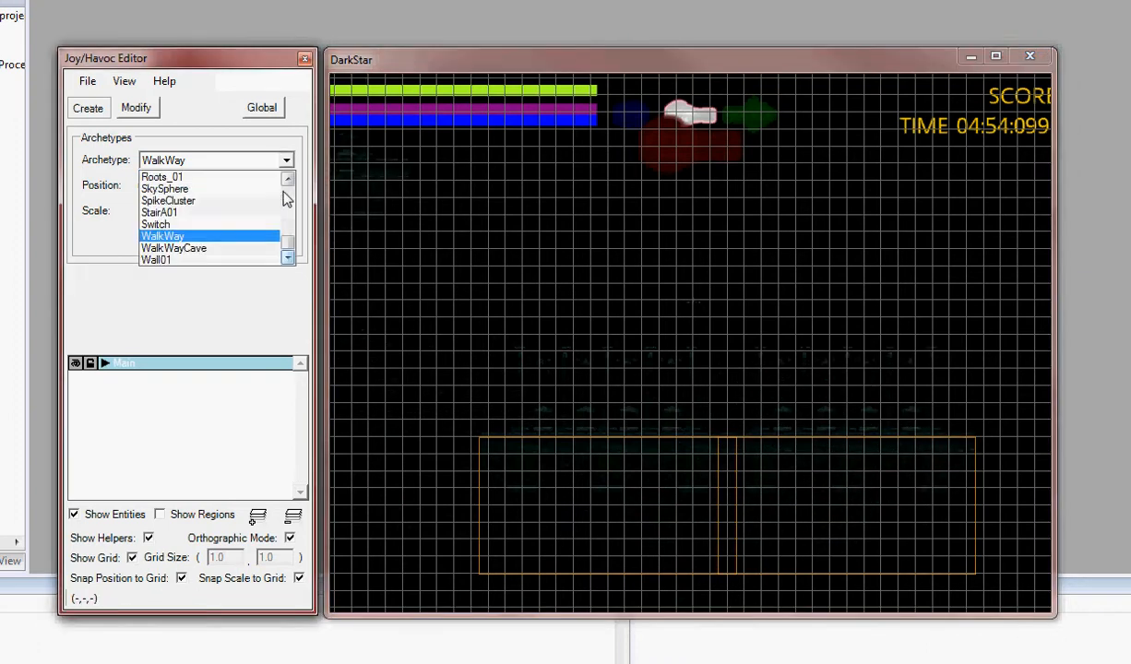
left_click(263, 111)
left_click(263, 112)
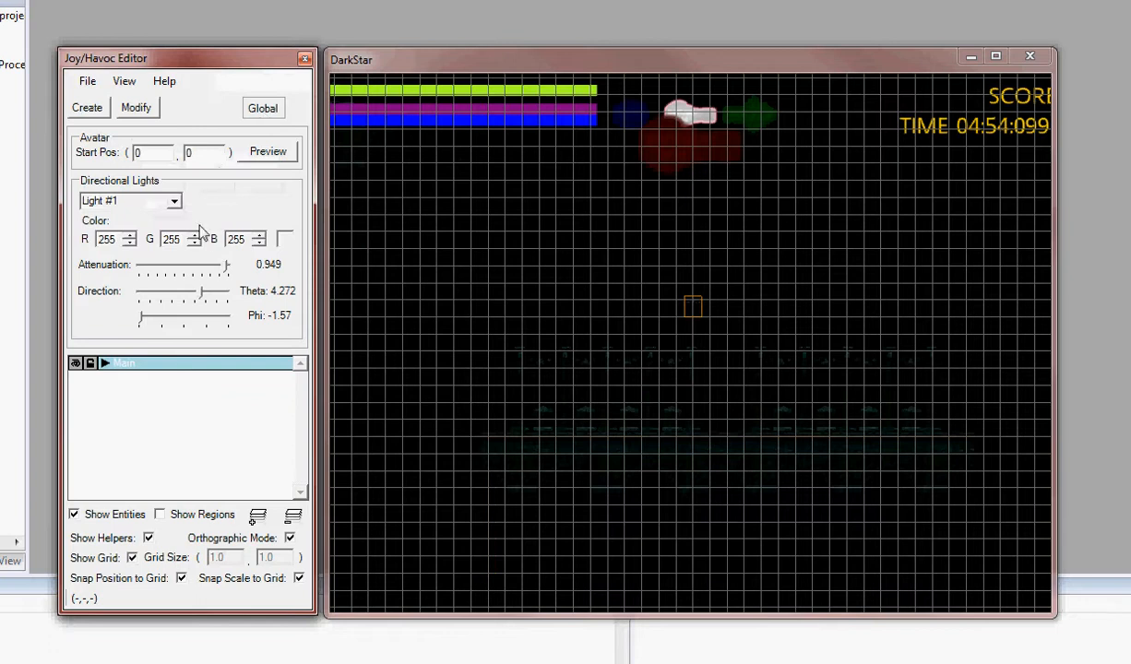
left_click_drag(228, 273, 211, 299)
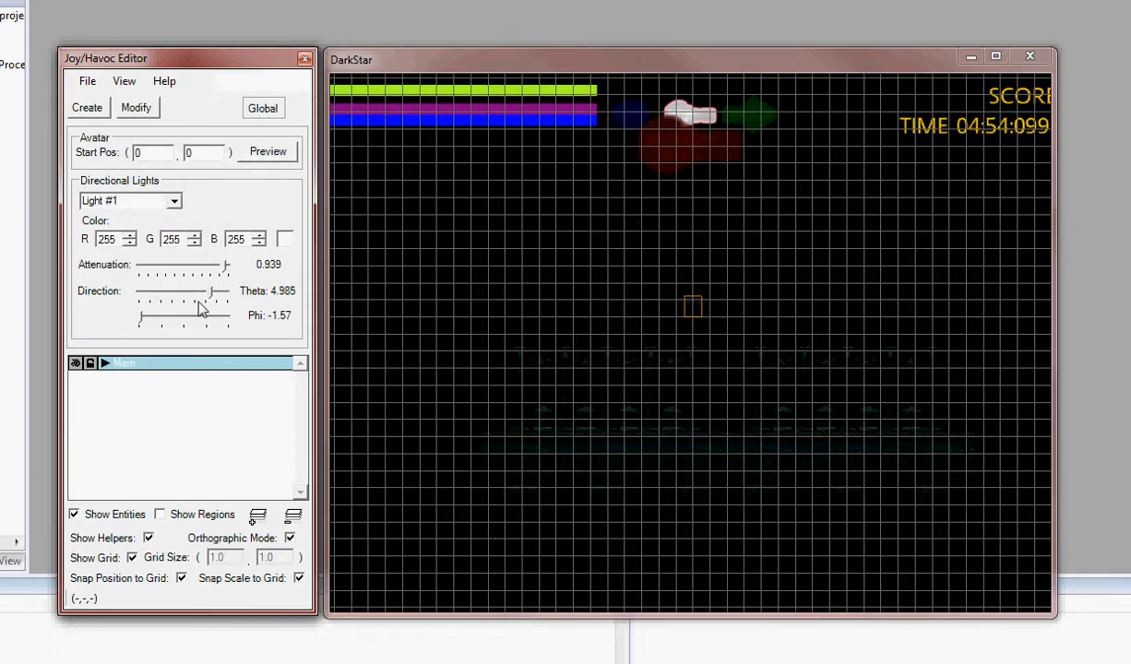
left_click_drag(141, 319, 192, 321)
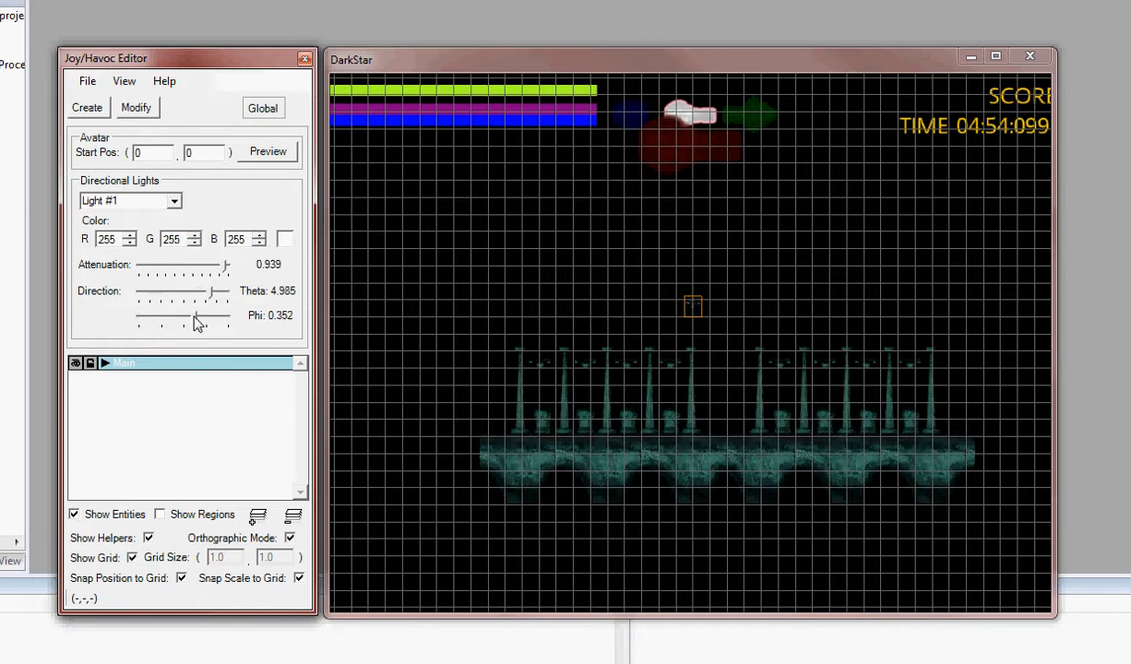
- Switch to directional Light #2 and raise its green colour value to 101
left_click(88, 108)
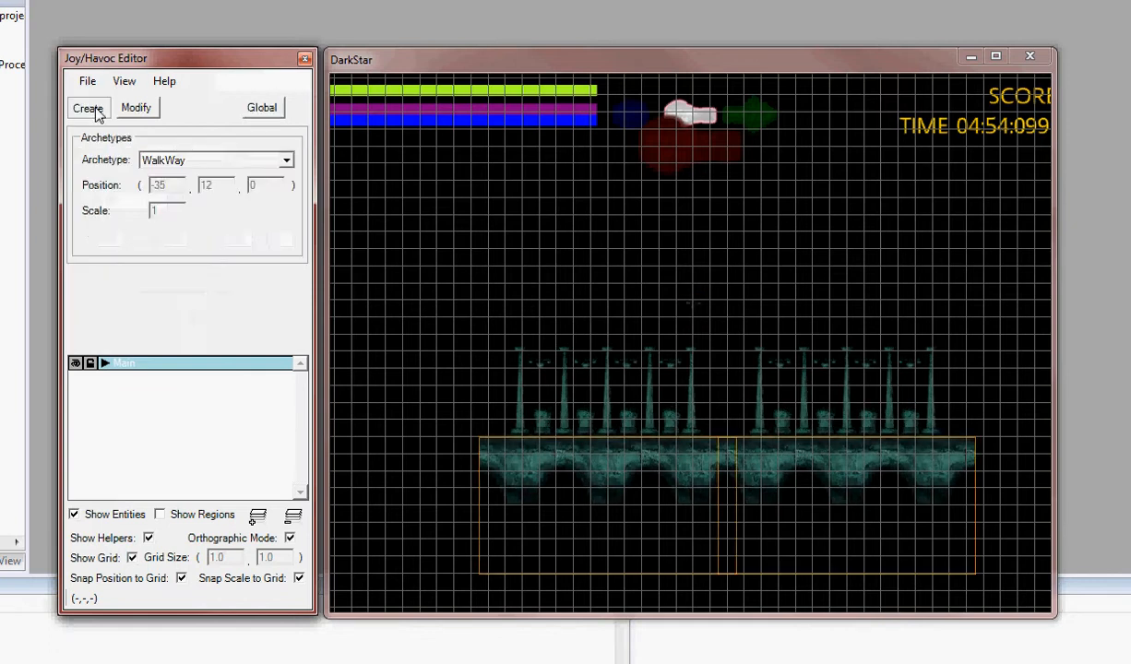
left_click(251, 112)
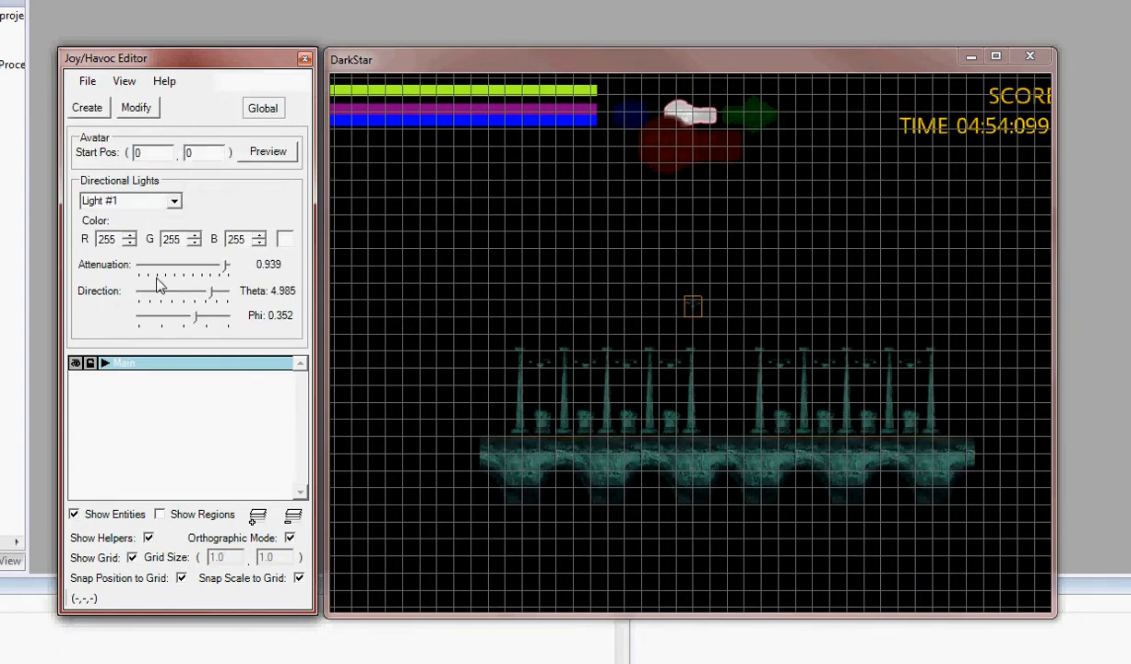
left_click(173, 202)
left_click(146, 229)
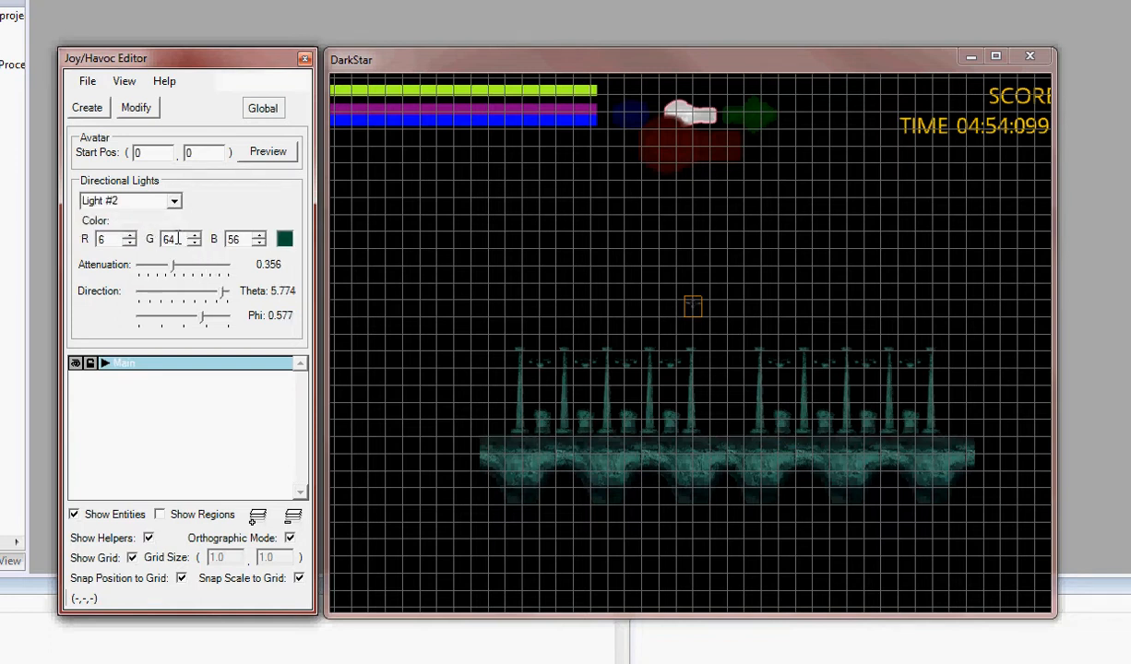
key("Up")
key("Up")
key("Up")
key("Up")
key("Up")
key("Up")
key("Up")
key("Up")
key("Up")
key("Up")
key("Up")
key("Up")
key("Up")
key("Up")
key("Up")
key("Up")
key("Up")
key("Up")
key("Up")
key("Up")
- Make Light #2 pure red, with attenuation about 0.918 and direction about theta 2.59, phi 0.961
left_click(284, 241)
left_click(549, 133)
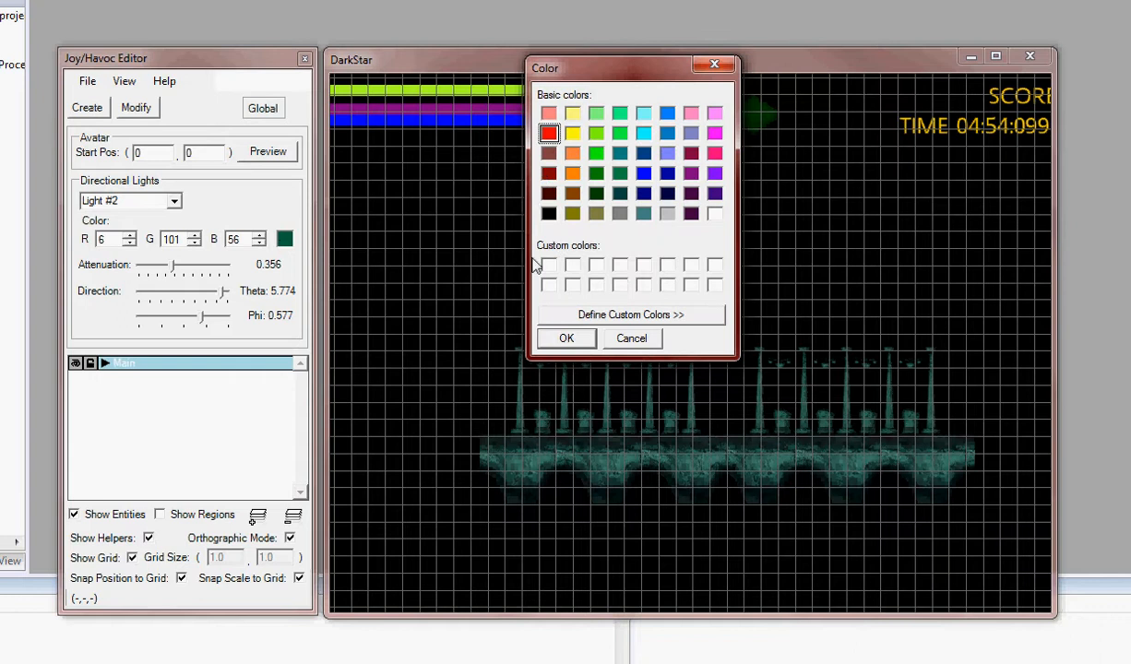
left_click(567, 345)
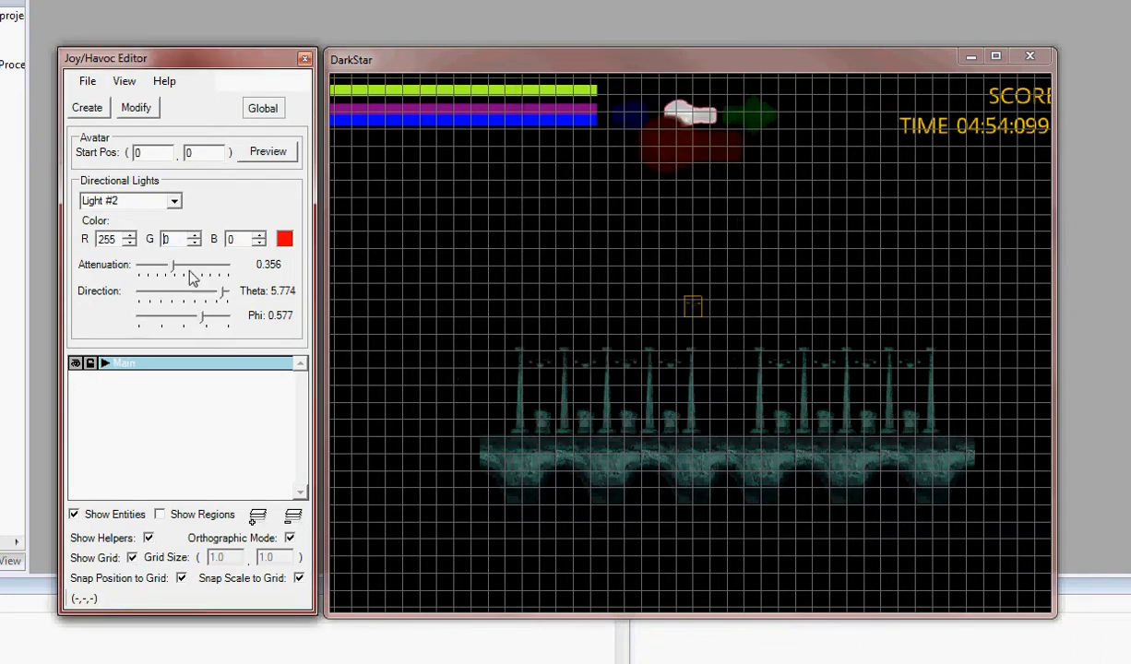
left_click_drag(171, 269, 224, 273)
mouse_move(200, 317)
left_mouse_down()
mouse_move(132, 334)
mouse_move(191, 325)
mouse_move(187, 295)
mouse_move(146, 295)
mouse_move(176, 294)
mouse_move(214, 320)
left_mouse_up()
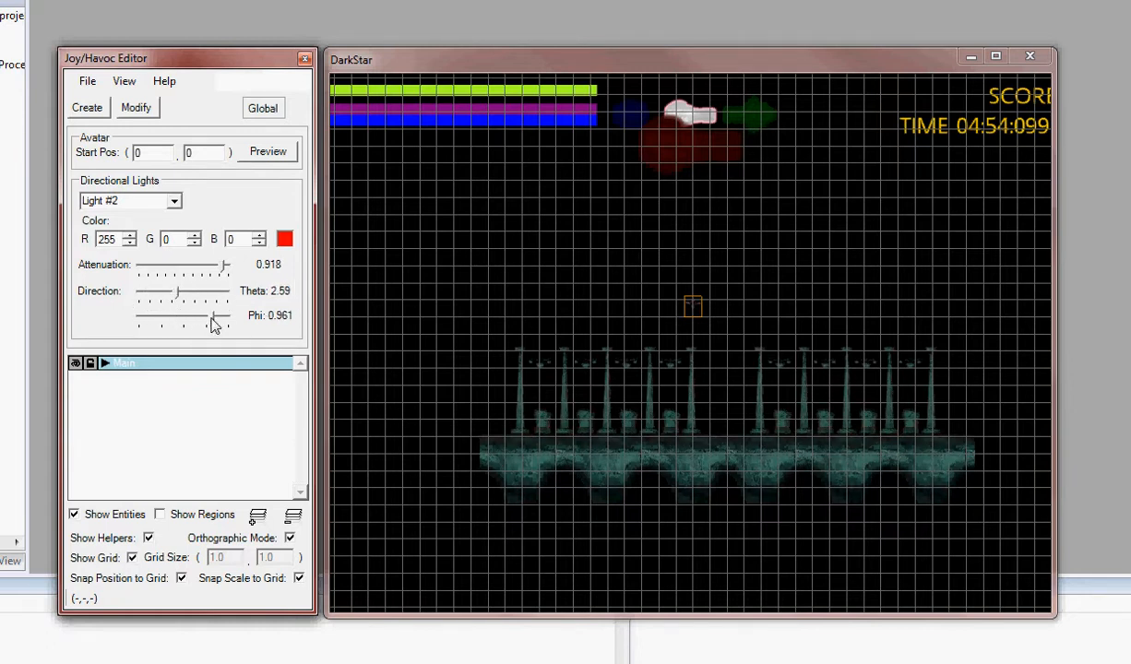
- Change Light #2's colour to dark purple (64, 0, 128) and its theta direction to about 3.755
left_click(283, 244)
left_click(715, 213)
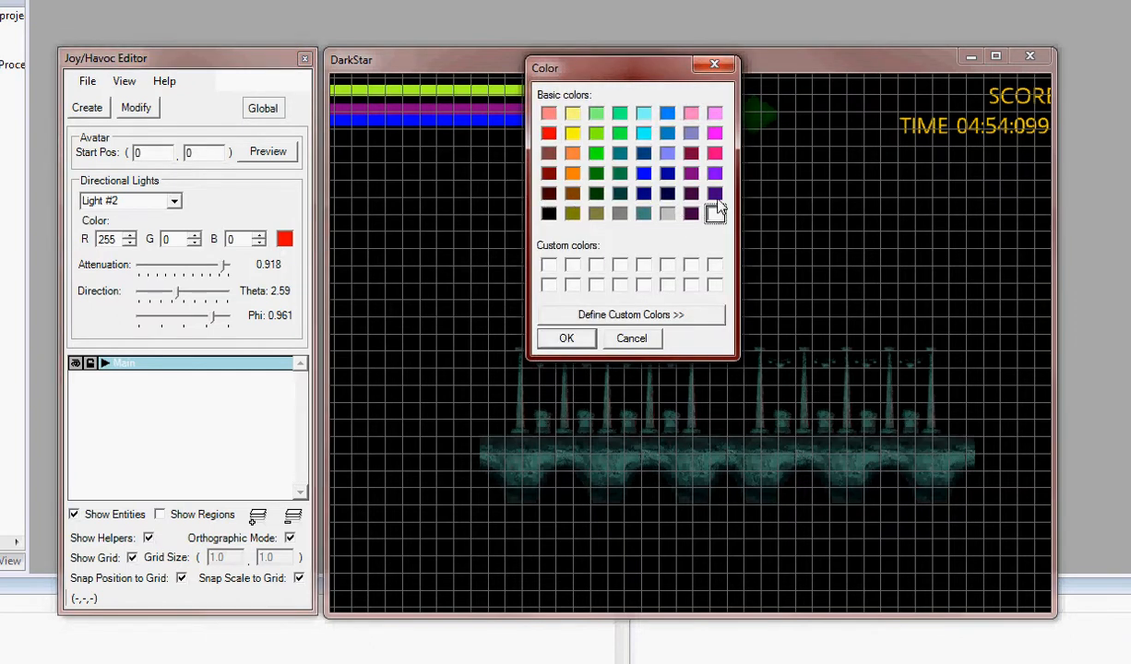
left_click(715, 194)
left_click(567, 338)
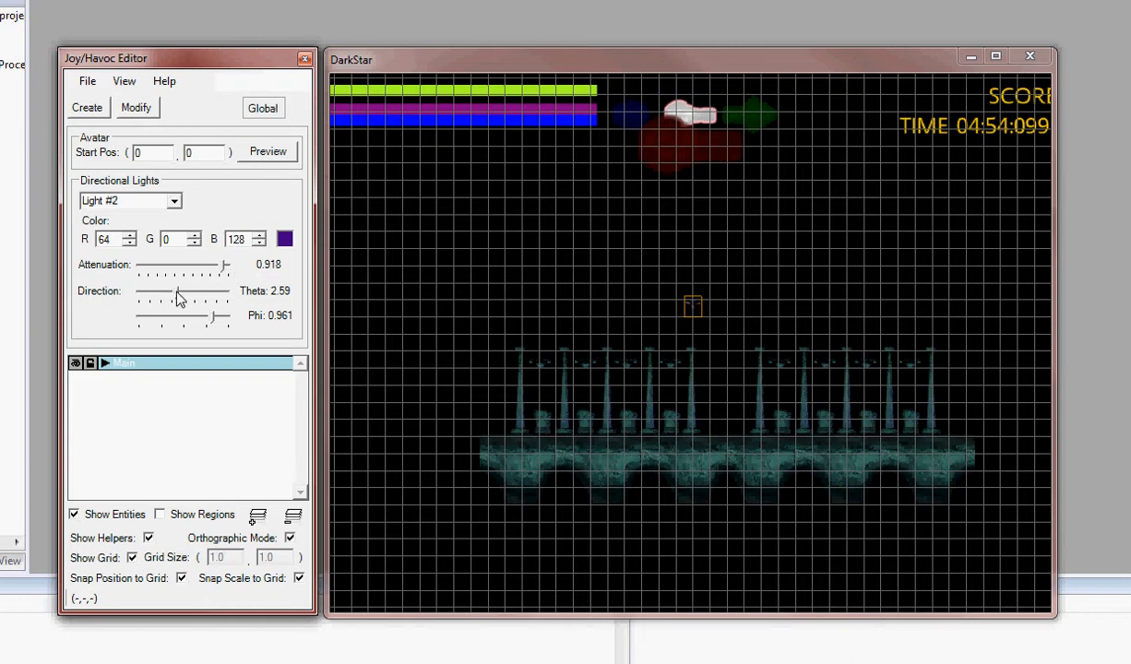
left_click_drag(177, 294, 194, 293)
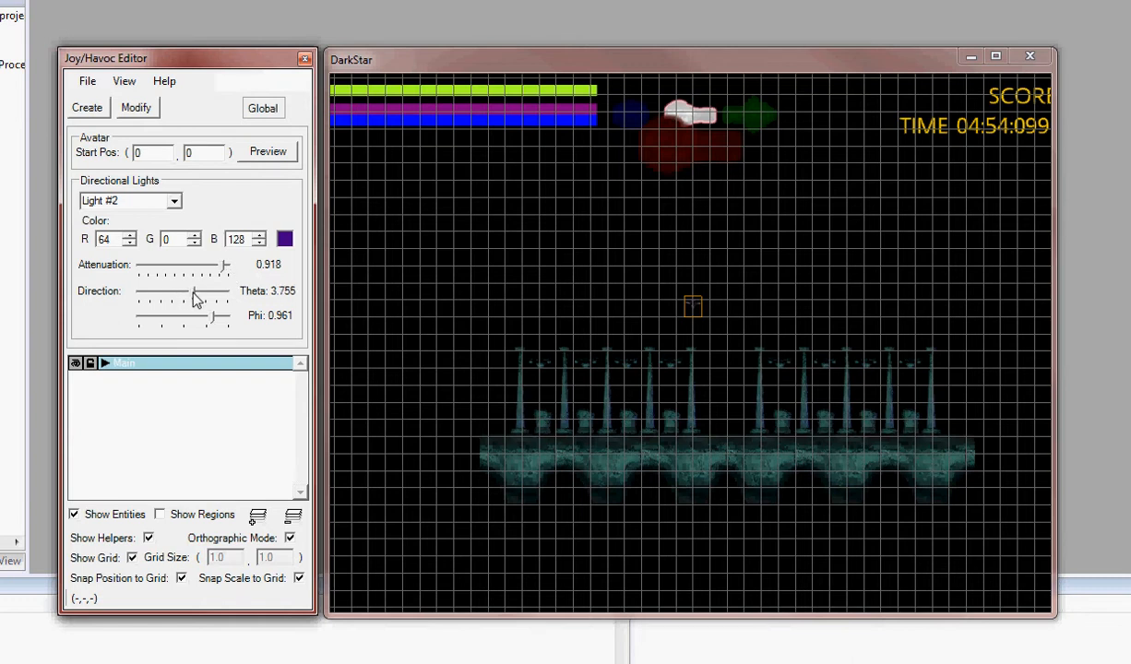
- Place three StairA01 entities as ascending steps leading up from the right end of the walkway
left_click(89, 108)
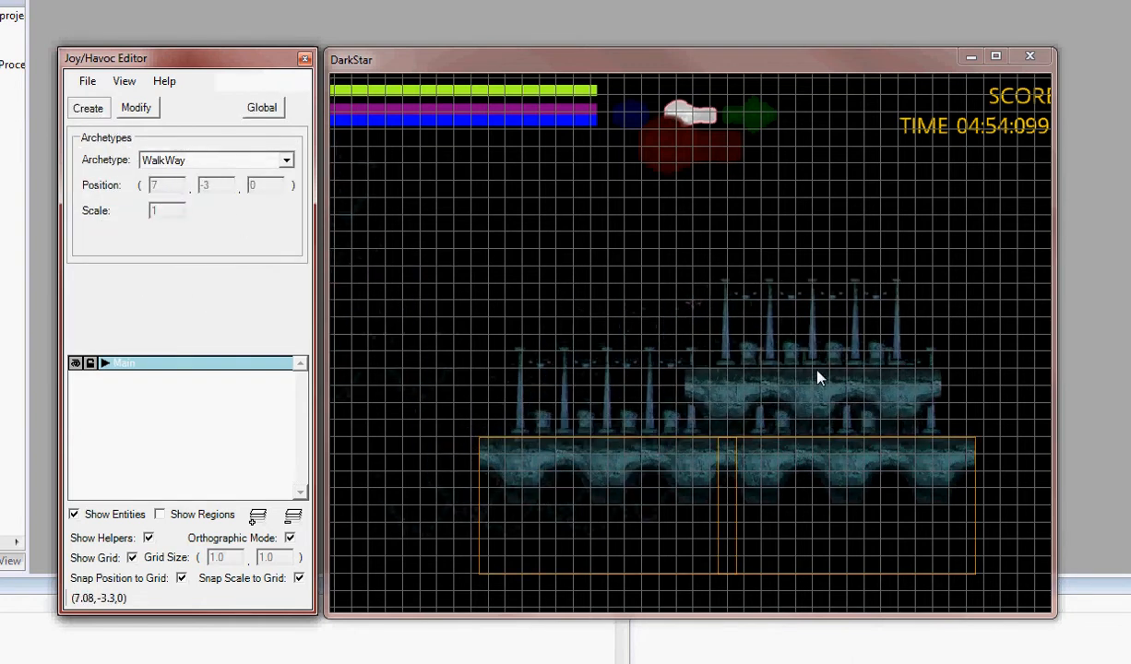
middle_click_drag(894, 366, 688, 347)
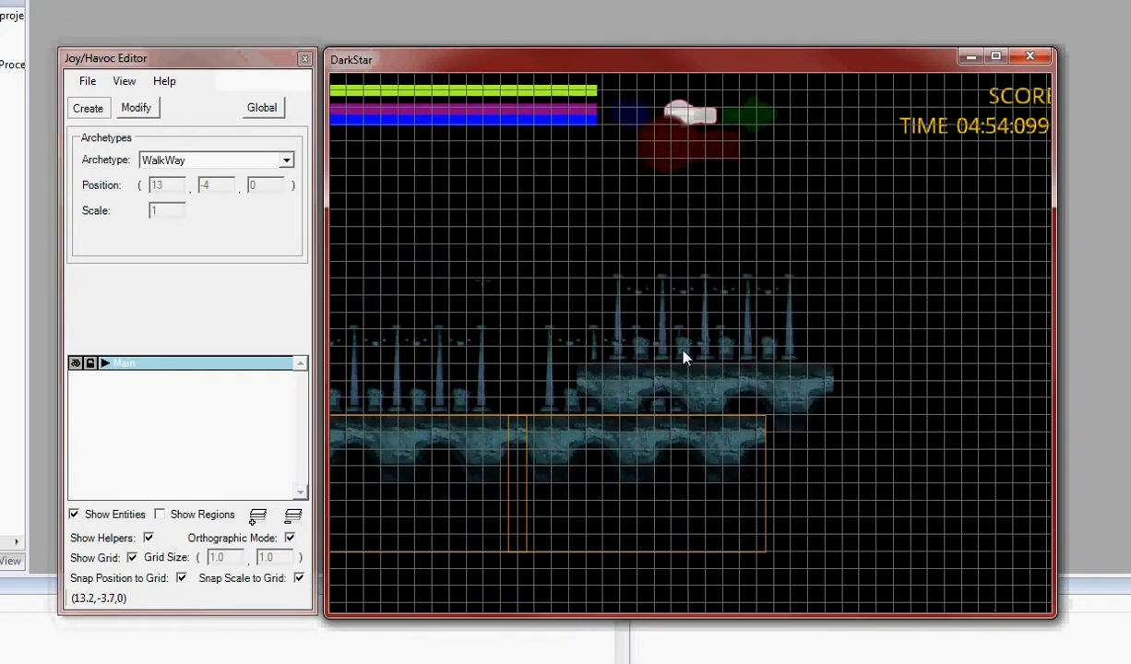
left_click(286, 161)
left_click(239, 214)
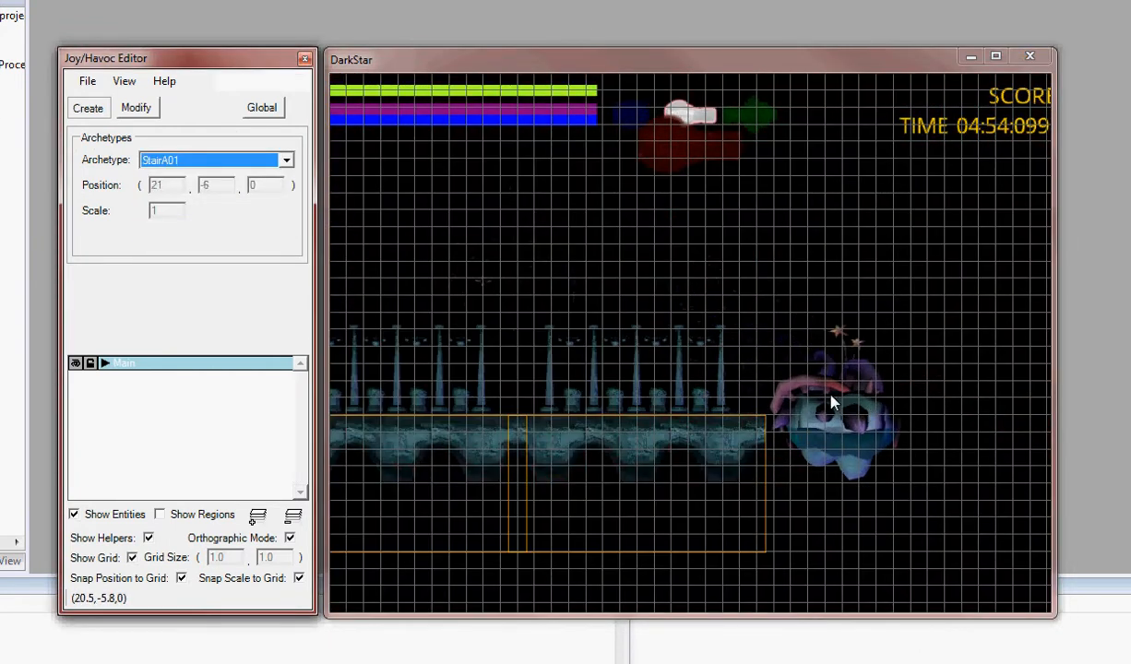
left_click(814, 393)
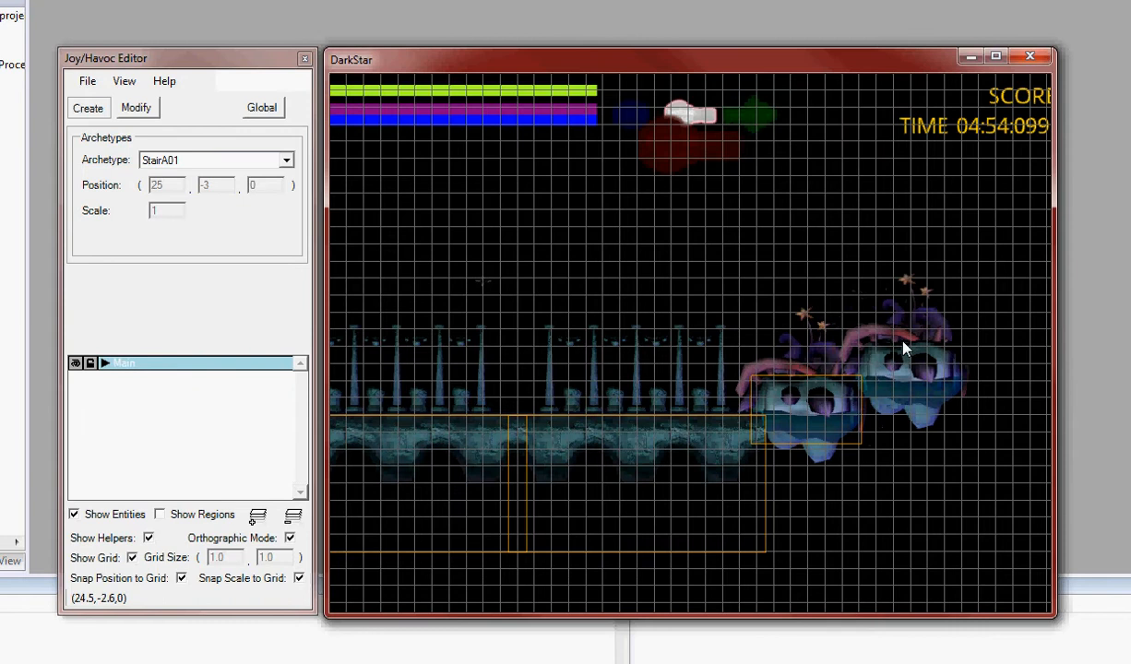
left_click(897, 349)
left_click(984, 313)
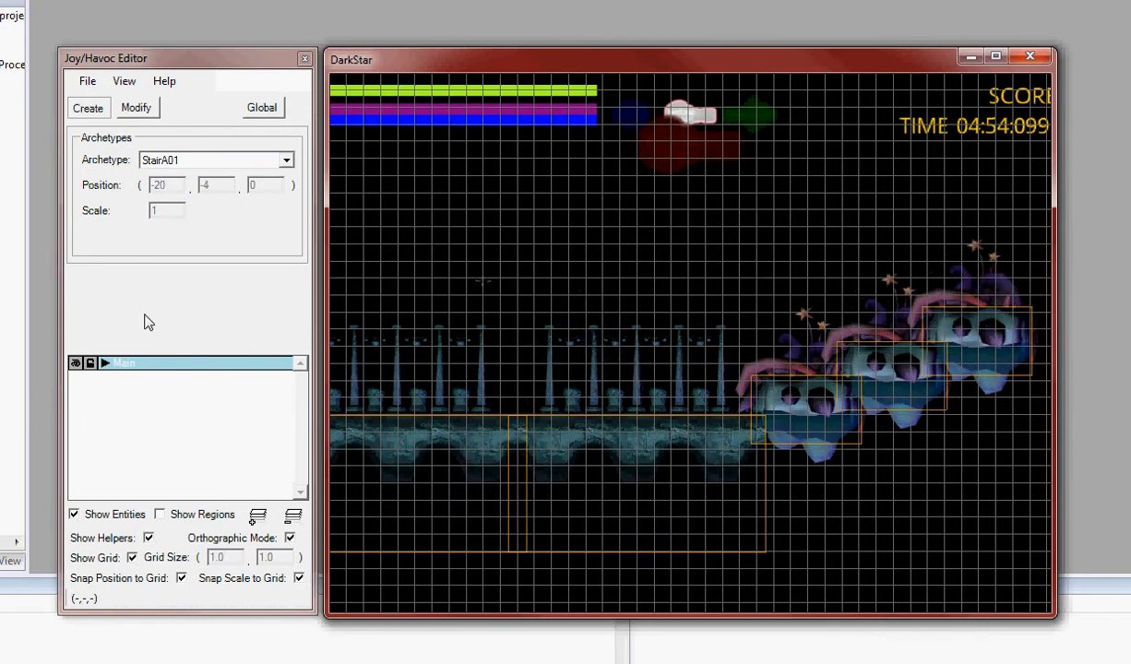
- Add two new layers below Main, name them Enemies and Regions, and turn on the display of regions
left_click(130, 107)
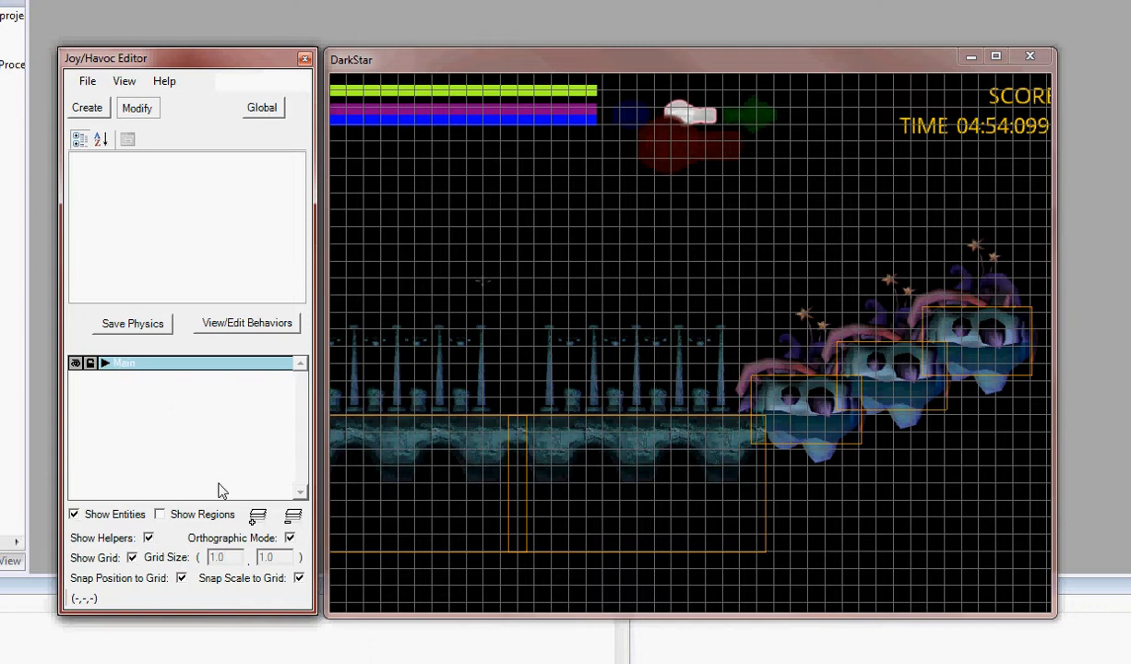
left_click(258, 519)
left_click(258, 518)
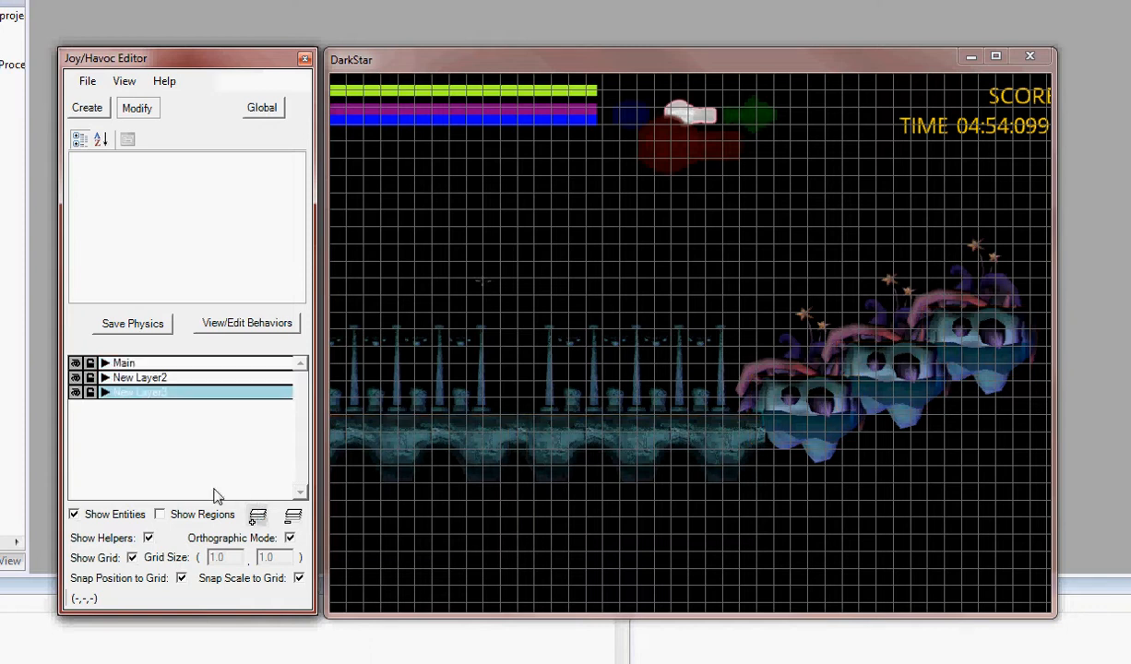
double_click(146, 378)
type("Enemies")
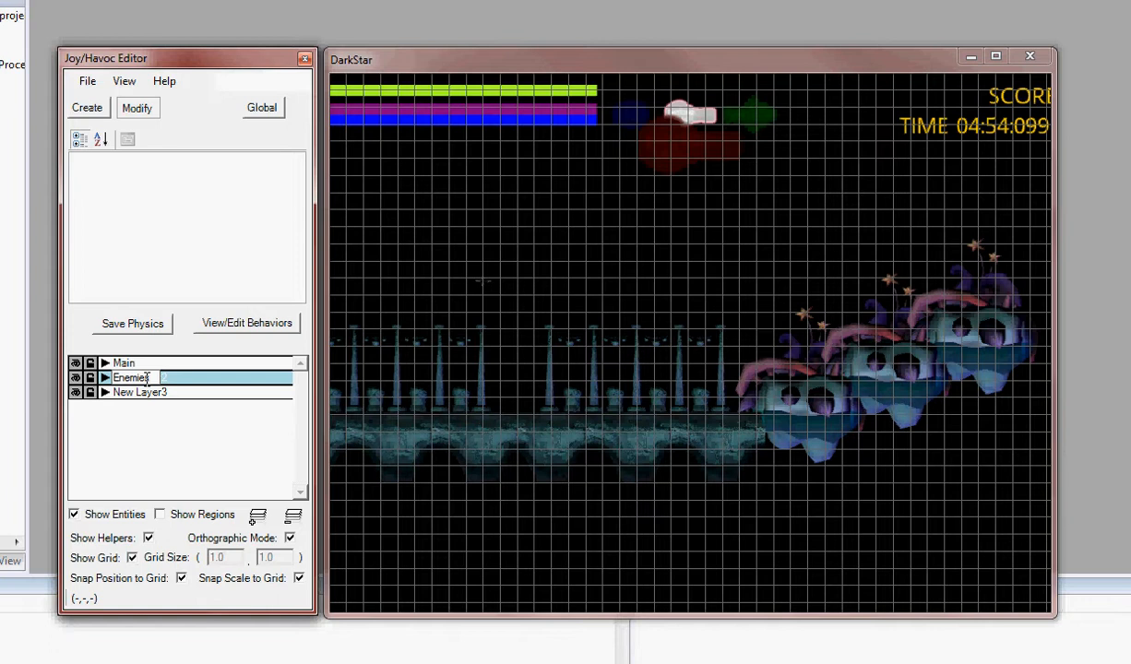
key("Return")
double_click(144, 393)
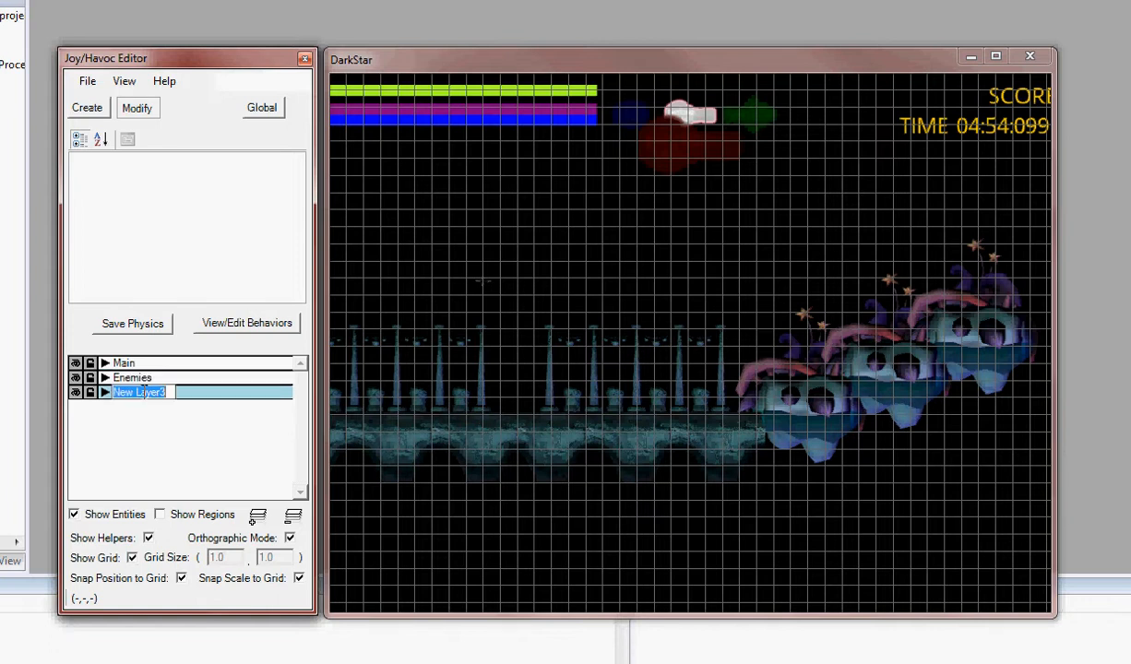
type("Regions")
key("Return")
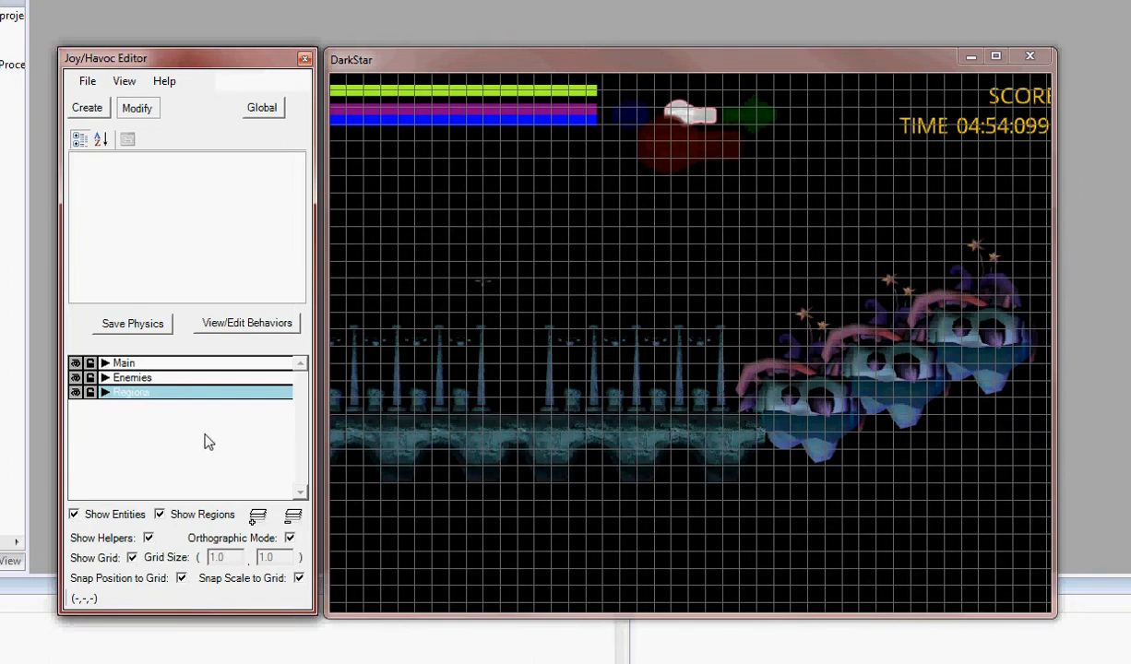
- Draw a square region about 4 by 4 grid units above the highest stair, on the Regions layer
left_click(88, 108)
middle_click_drag(967, 225, 895, 291)
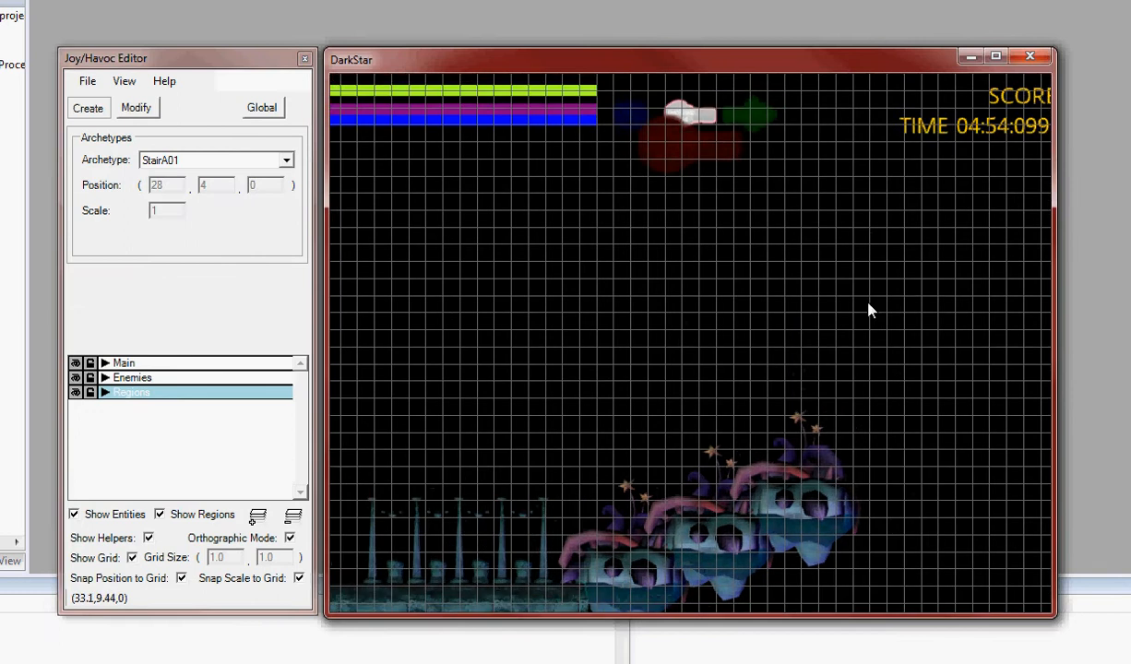
left_click(757, 298)
left_click_drag(756, 298, 820, 359)
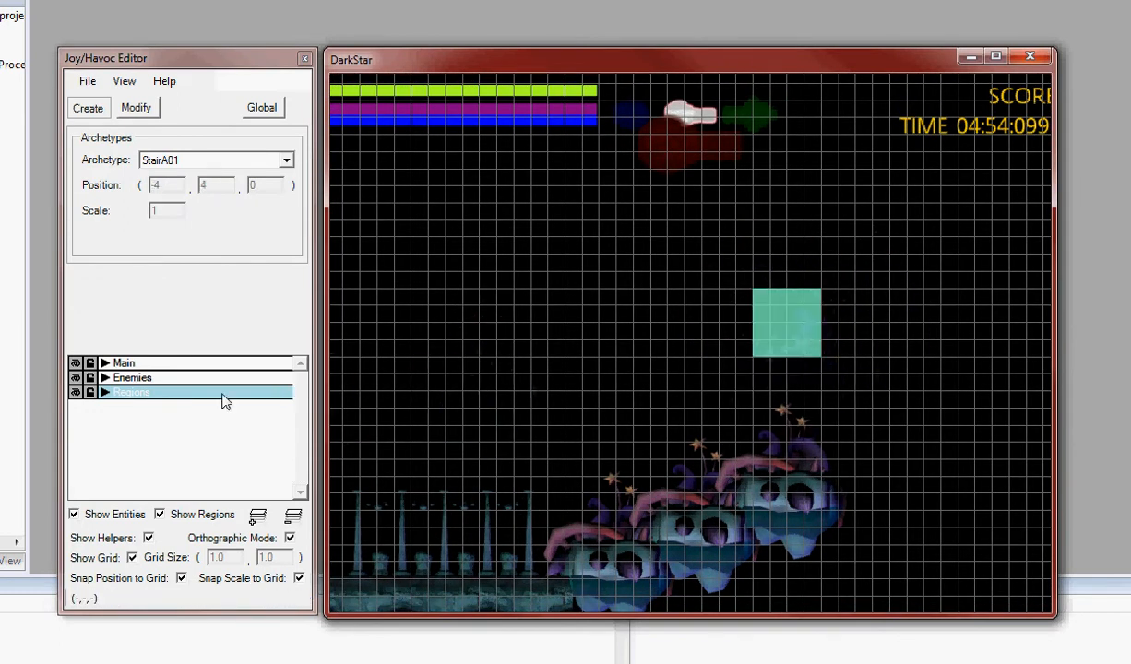
- Rename the new region in the Regions layer to EndLevel
left_click(104, 392)
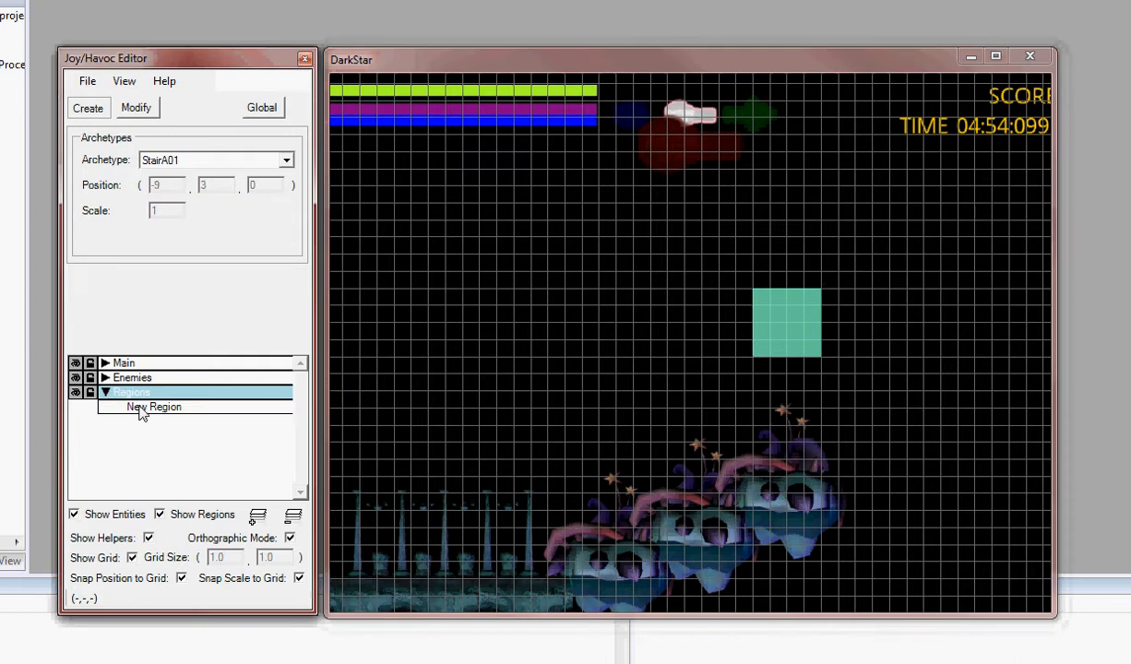
left_click(148, 407)
type("E")
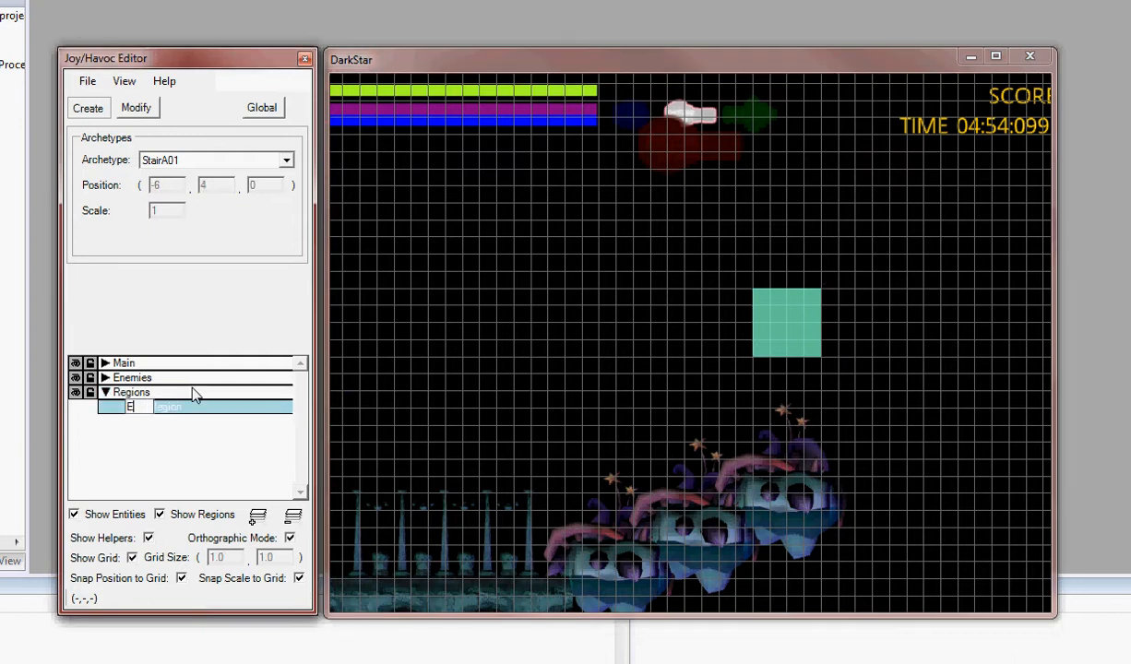
type("ndLevel")
key("Return")
- Place a Dummy entity at the centre of the EndLevel region, at position 29, 8, 0
left_click(286, 160)
left_click_drag(288, 251, 294, 213)
left_click(204, 239)
left_click(787, 322)
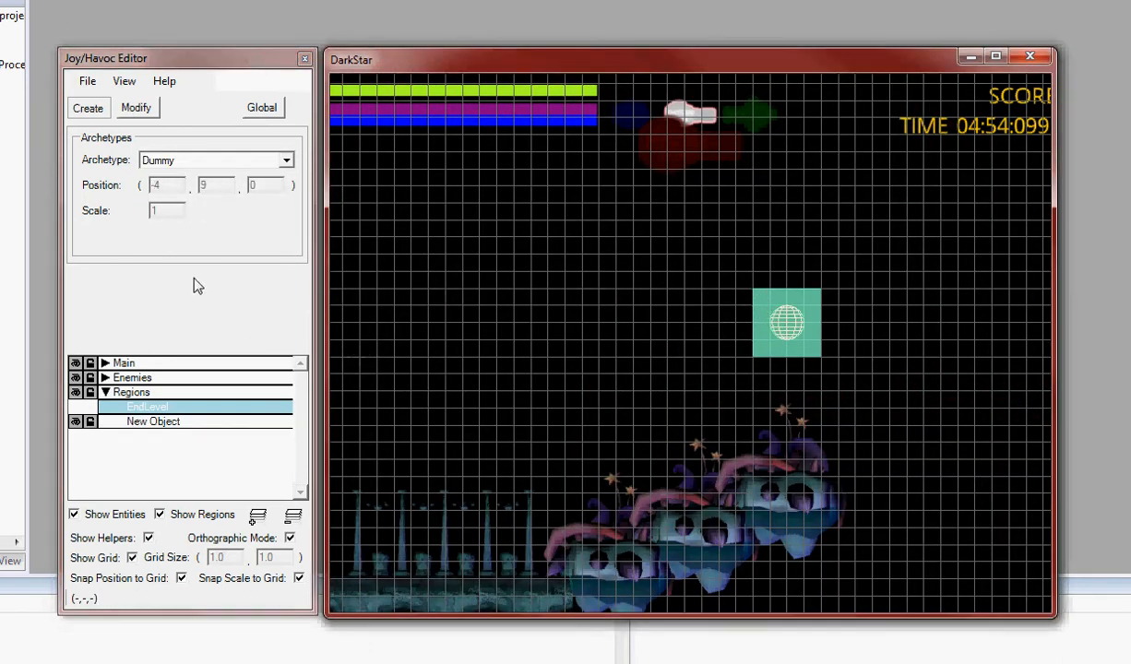
- Rename the dummy object in the Regions layer to Dummy_EndLevel
left_click(167, 423)
left_click(161, 422)
type("Dummy")
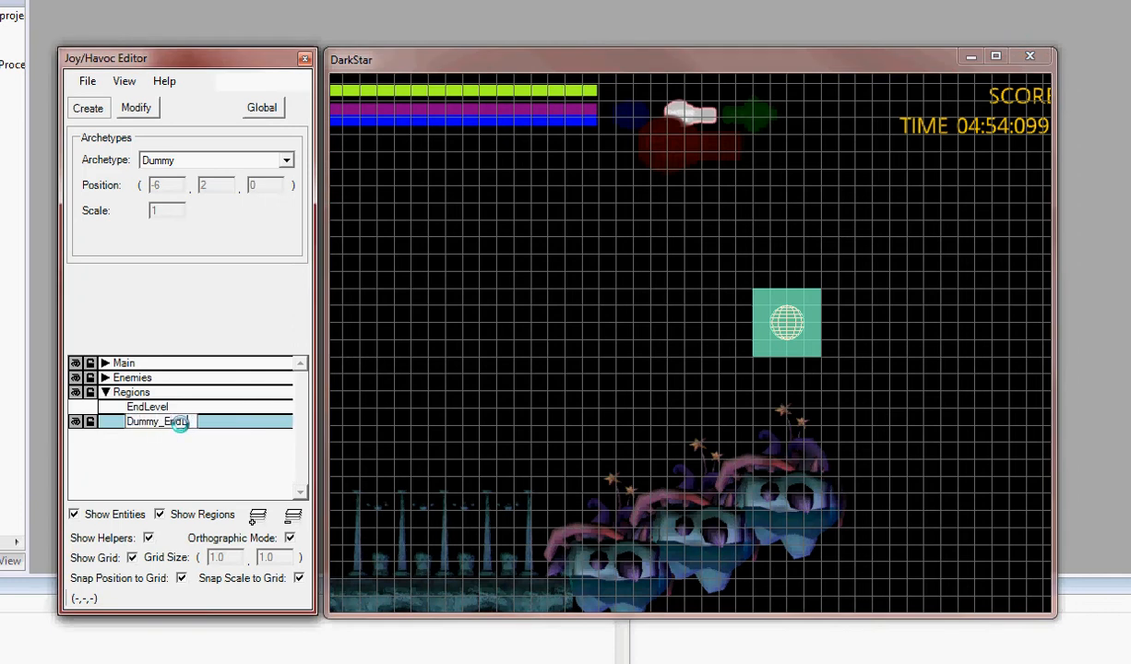
type("_EndLevel")
key("Return")
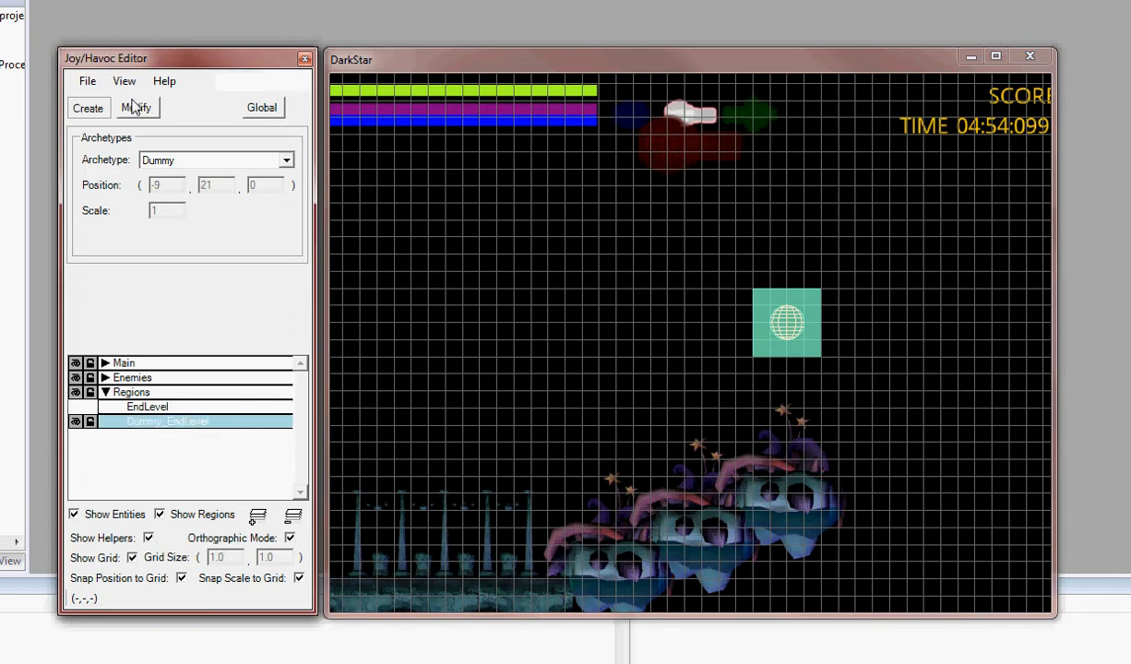
- Add the VictoryRegion behavior to Dummy_EndLevel and select it to show its properties
left_click(136, 108)
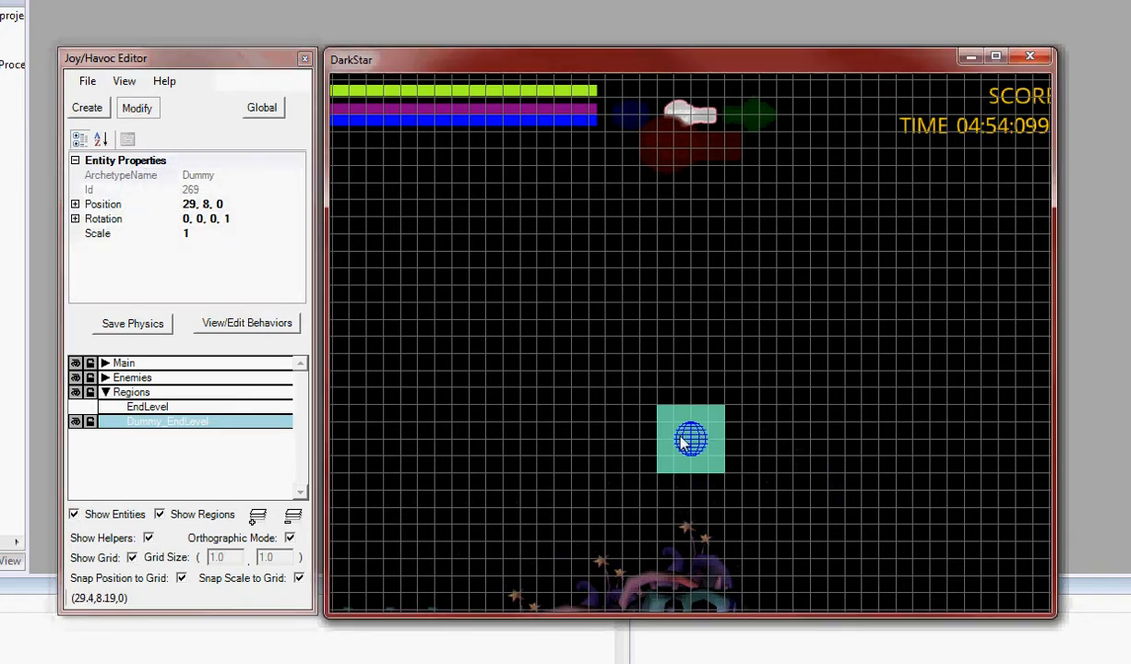
left_click(262, 323)
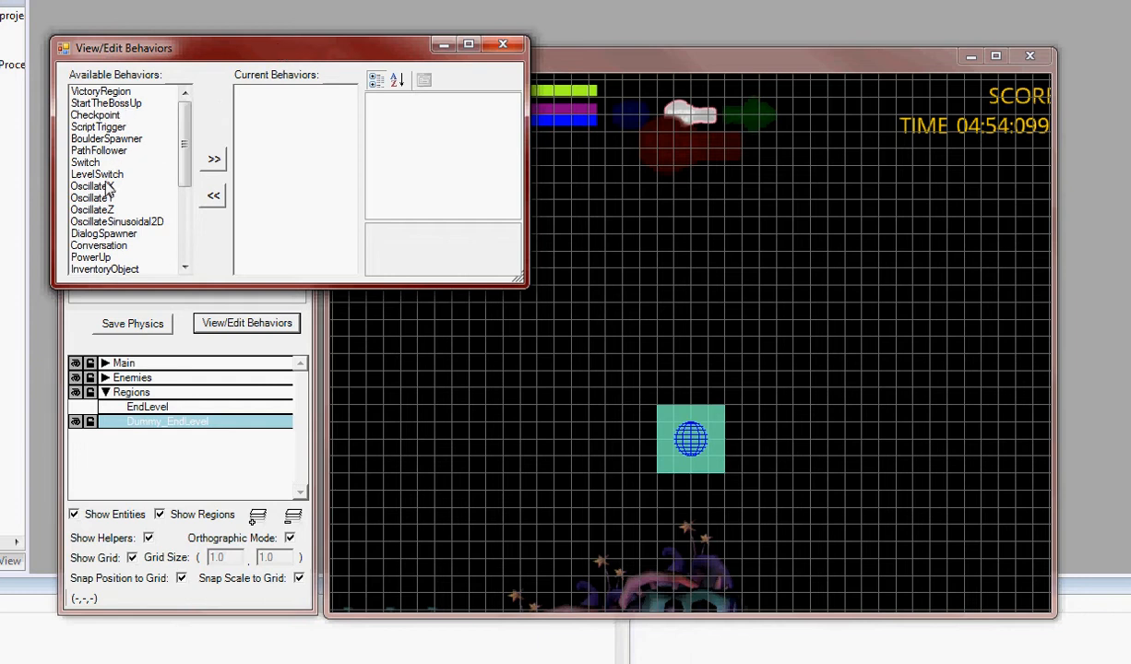
left_click(120, 93)
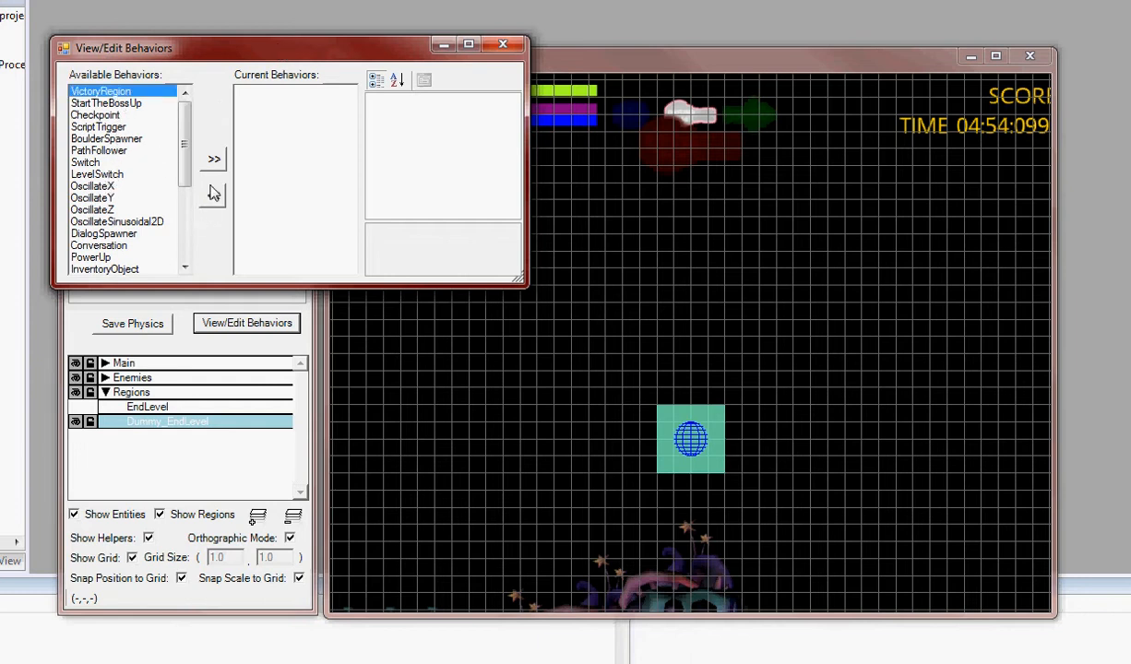
left_click(210, 160)
left_click(269, 93)
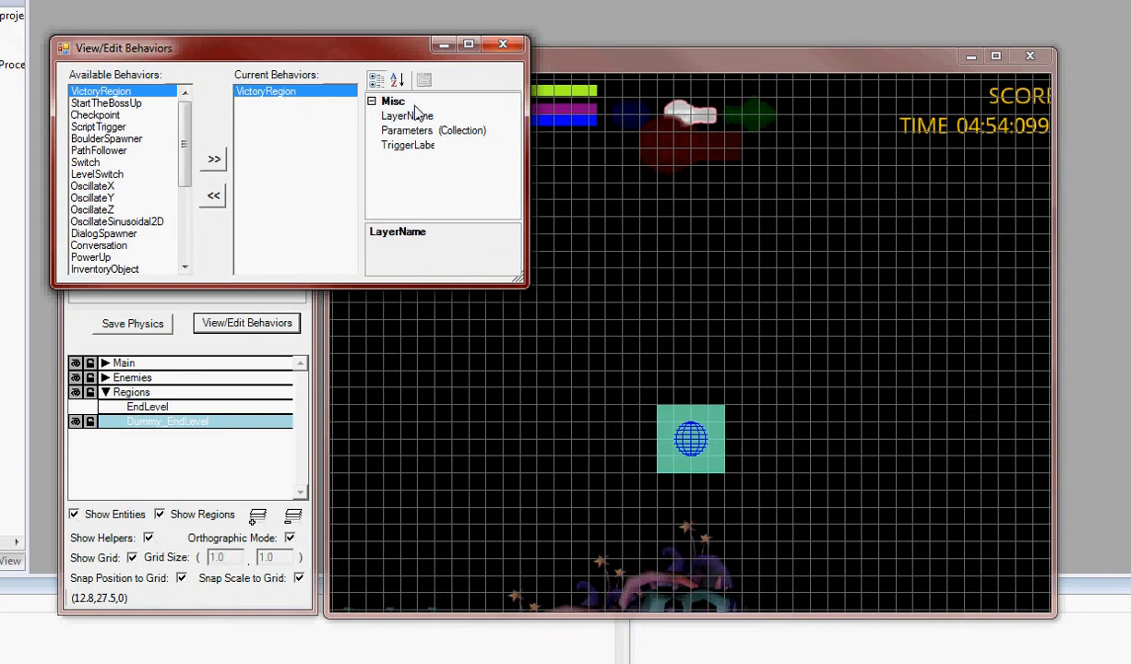
- Set the VictoryRegion behavior's LayerName to Regions and its TriggerLabel to EndLevel, and close the behaviors window
left_click(493, 116)
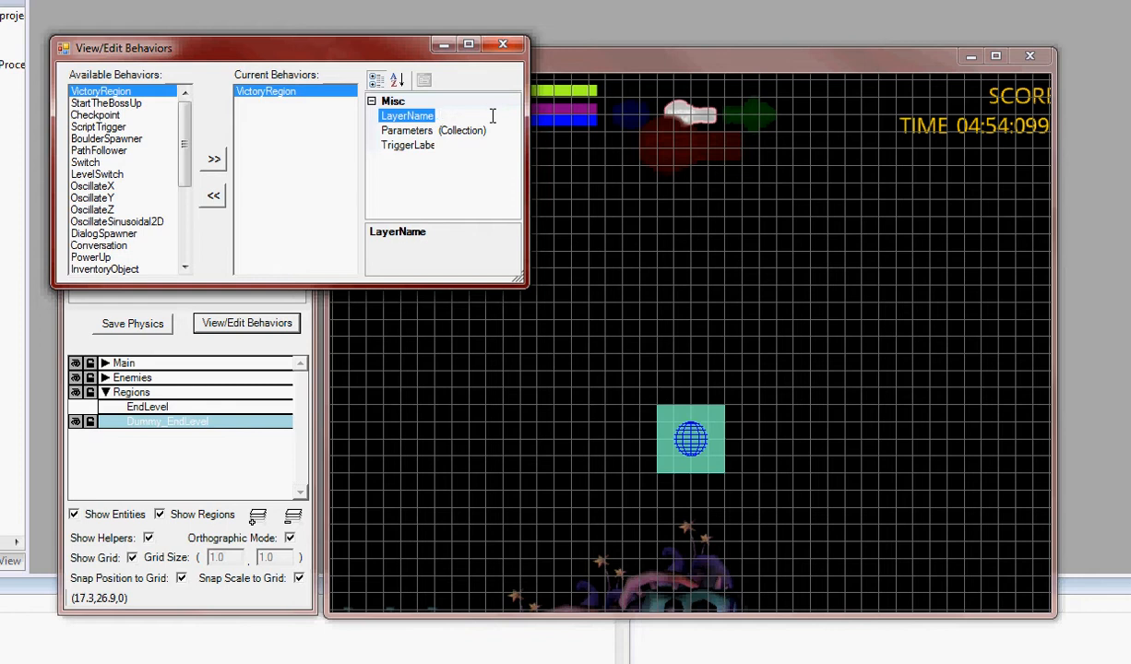
type("Regions")
key("Return")
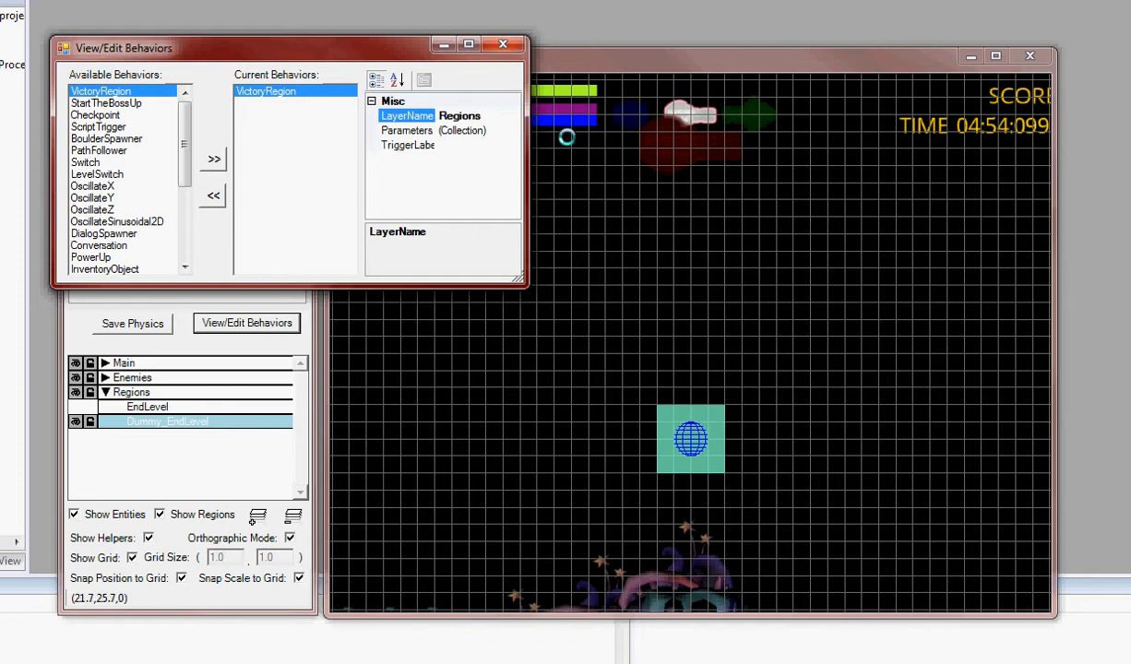
left_click(458, 147)
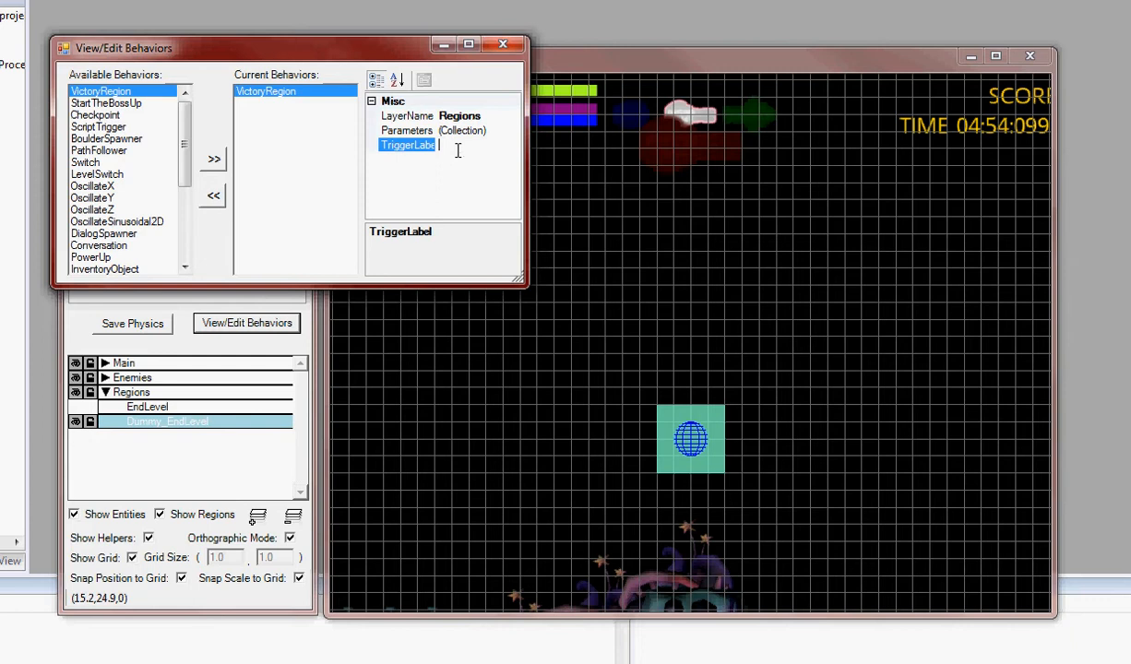
type("EndLevel")
key("Return")
left_click(503, 46)
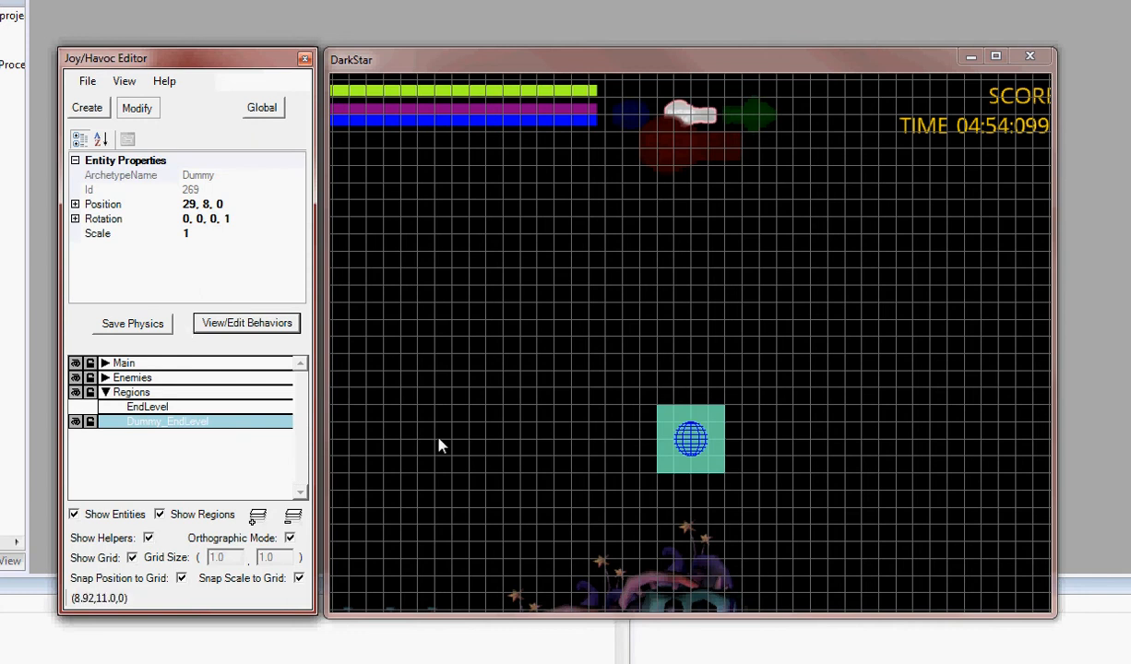
- Make Main the active layer and add the OscillateY behavior to the highest StairA01 entity
left_click(551, 460)
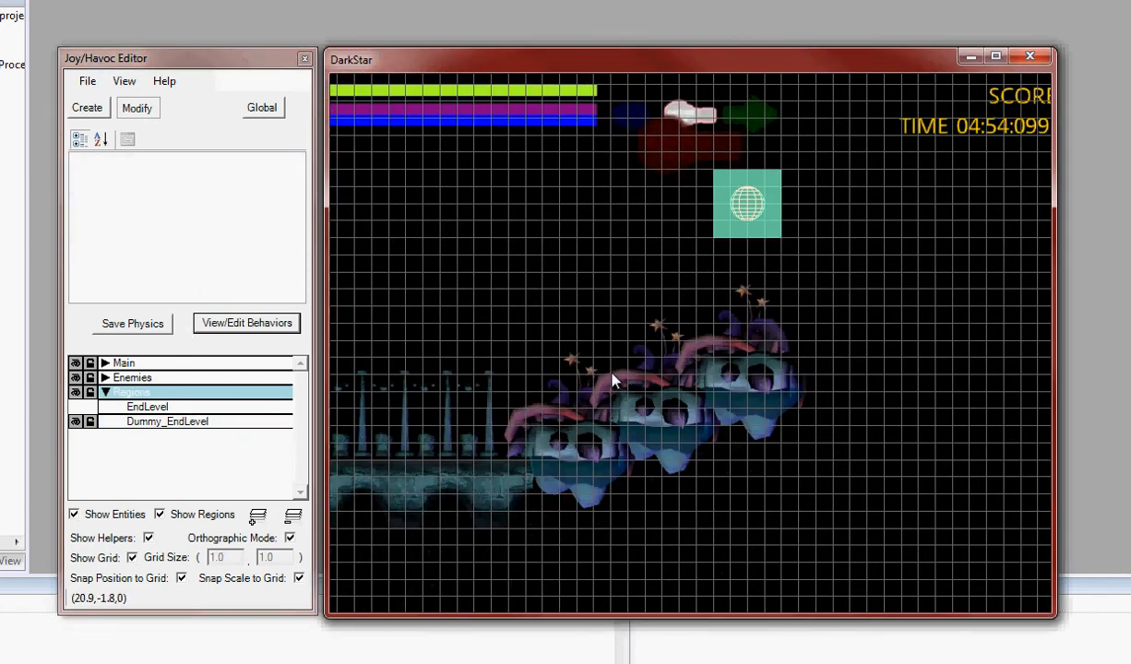
left_click(159, 370)
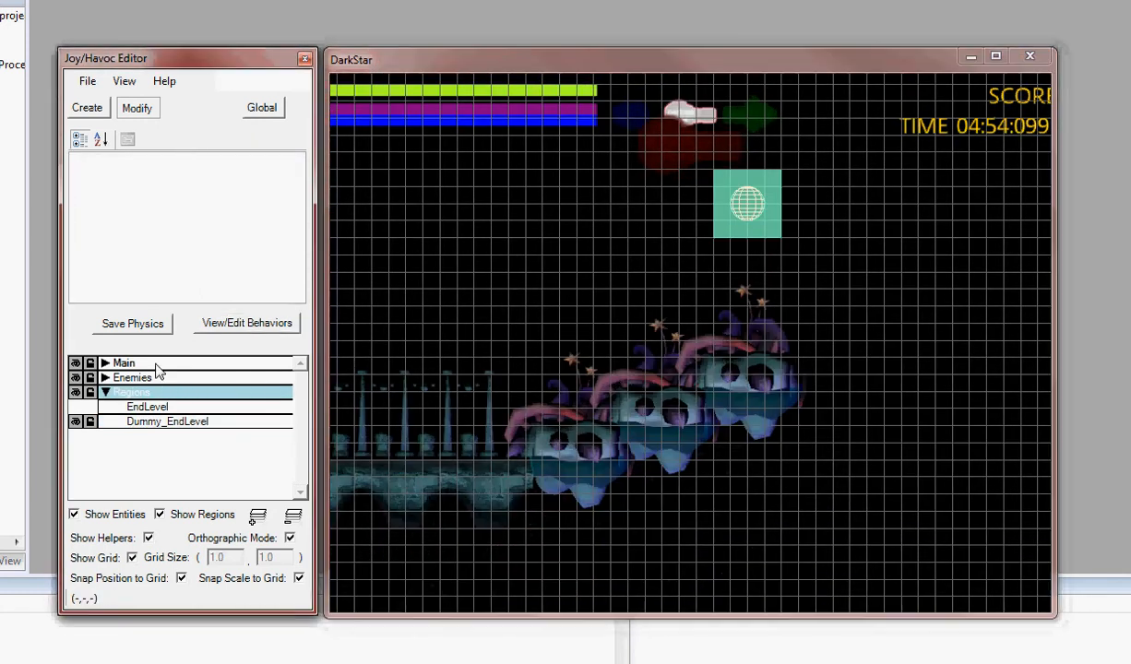
left_click(156, 365)
left_click(783, 410)
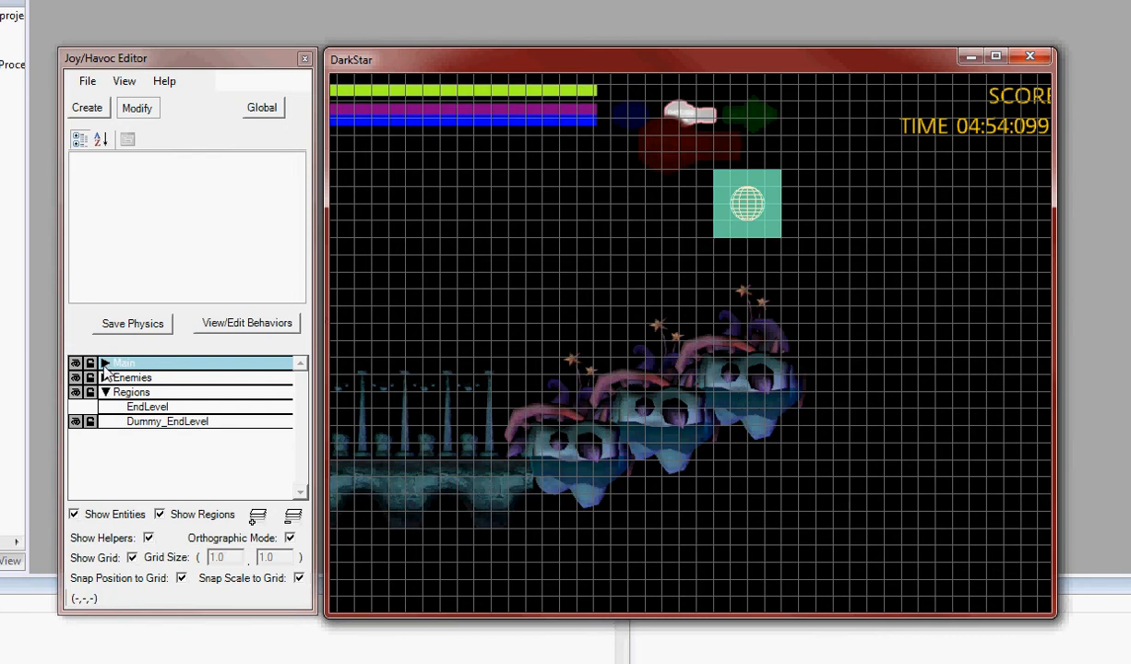
left_click(105, 364)
left_click(753, 386)
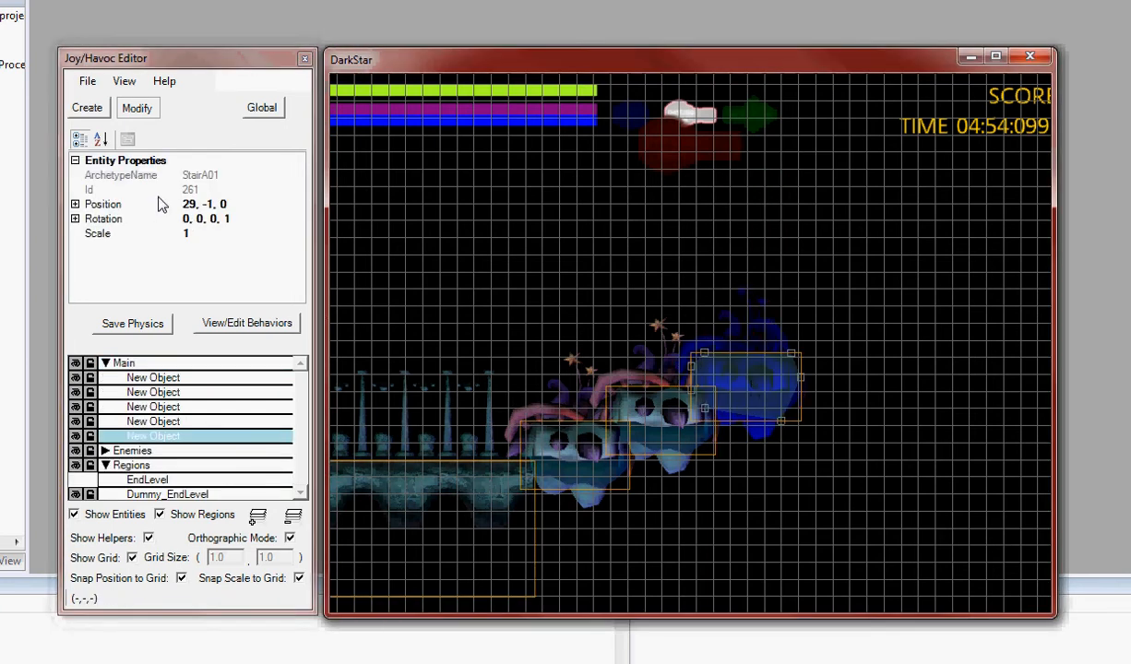
left_click(247, 324)
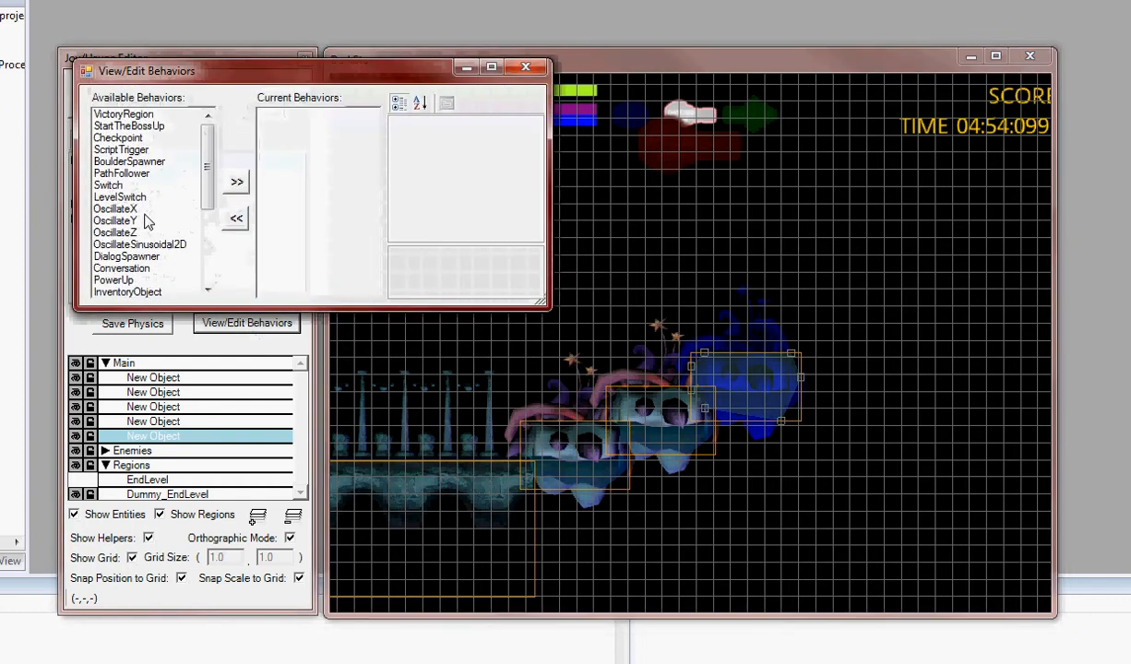
left_click(145, 221)
left_click(236, 182)
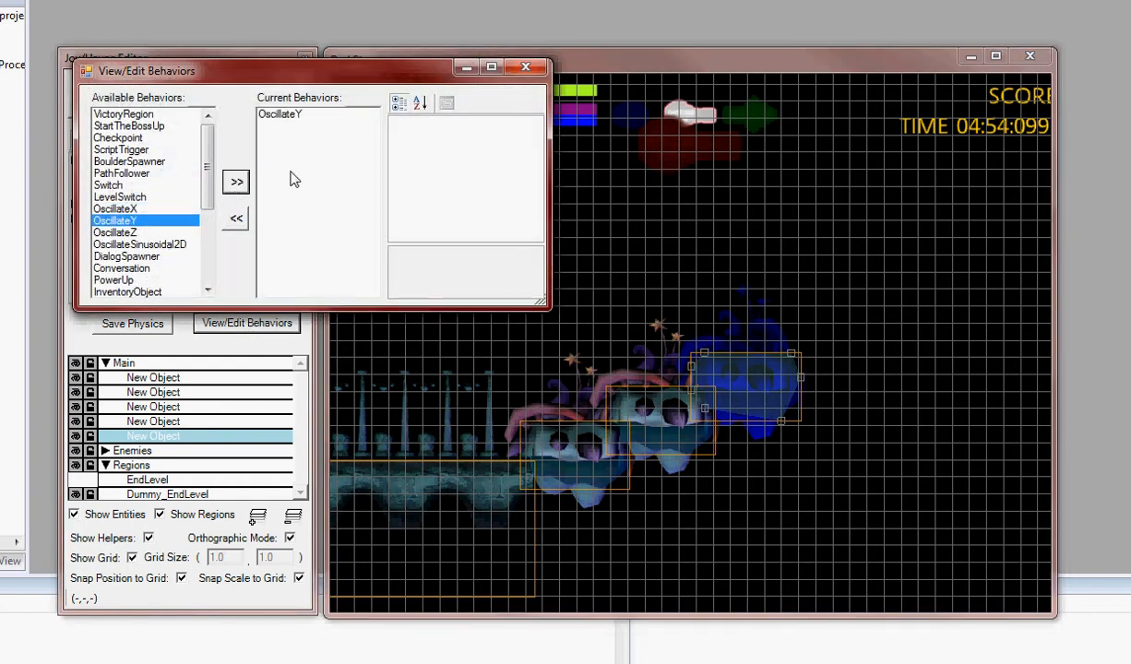
- Set the OscillateY behavior's amplitude to 3 and close the behaviors window
left_click(305, 114)
left_click(473, 139)
left_click(466, 138)
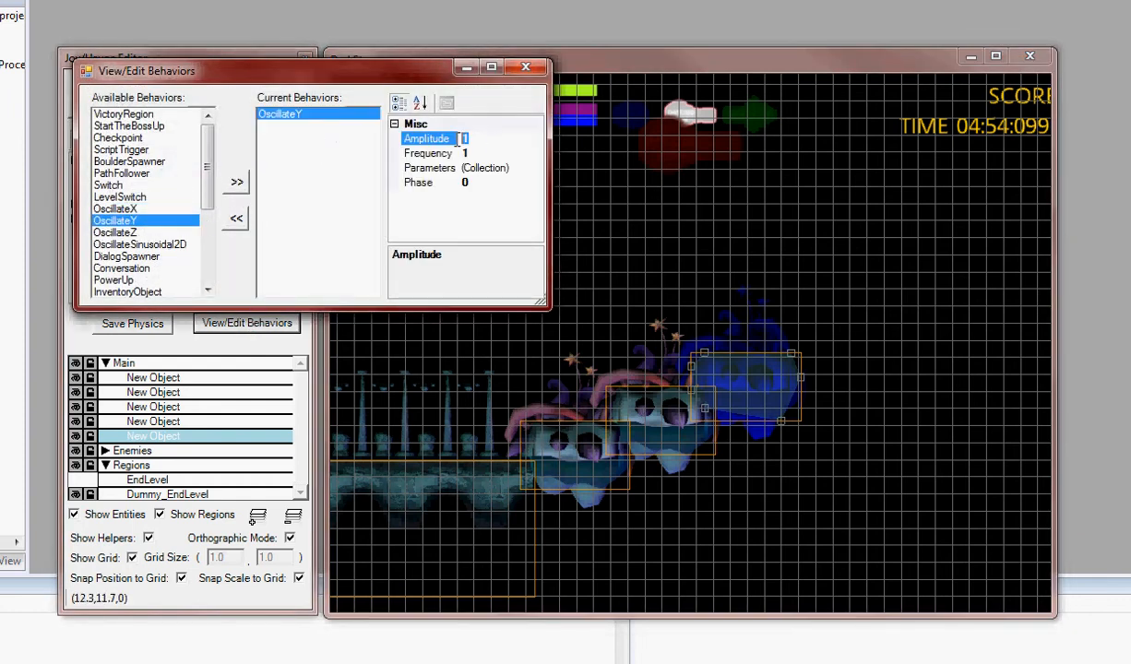
type("3")
left_click(473, 154)
left_click(526, 67)
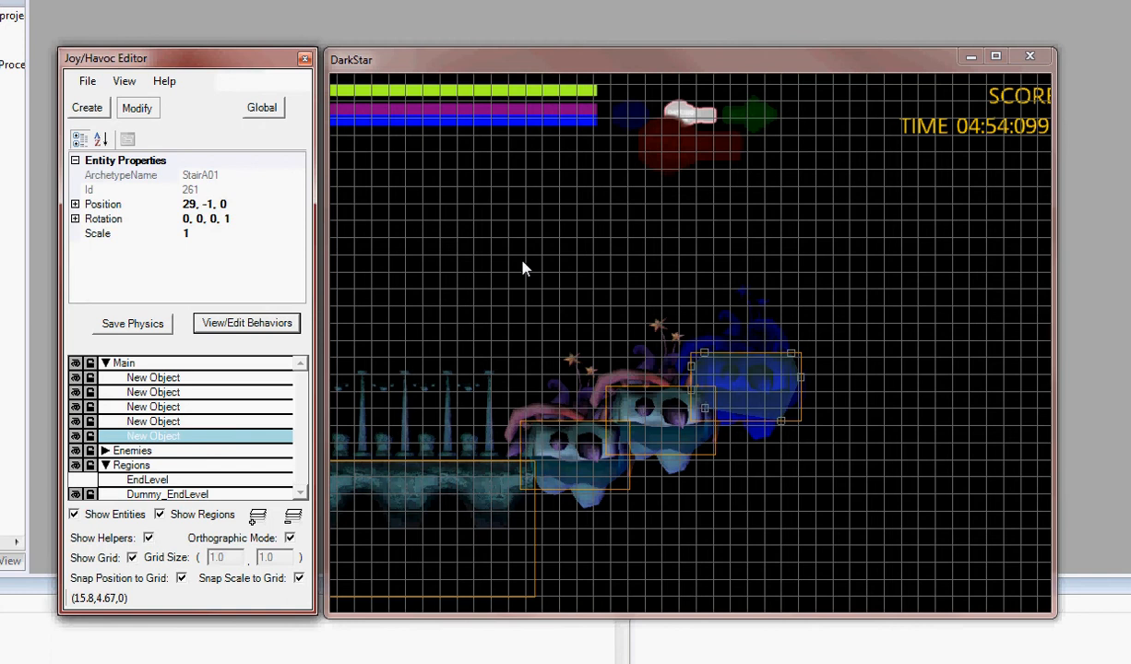
- Save the level in the Levels folder as Example3.xml
left_click_drag(505, 273, 598, 289)
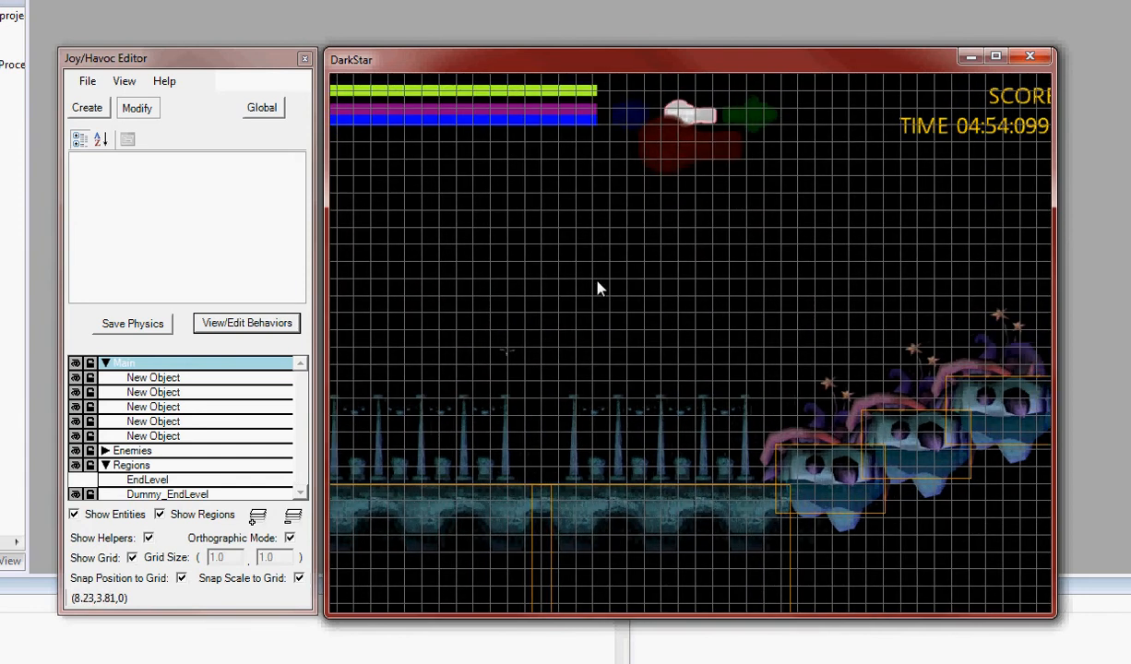
left_click(87, 81)
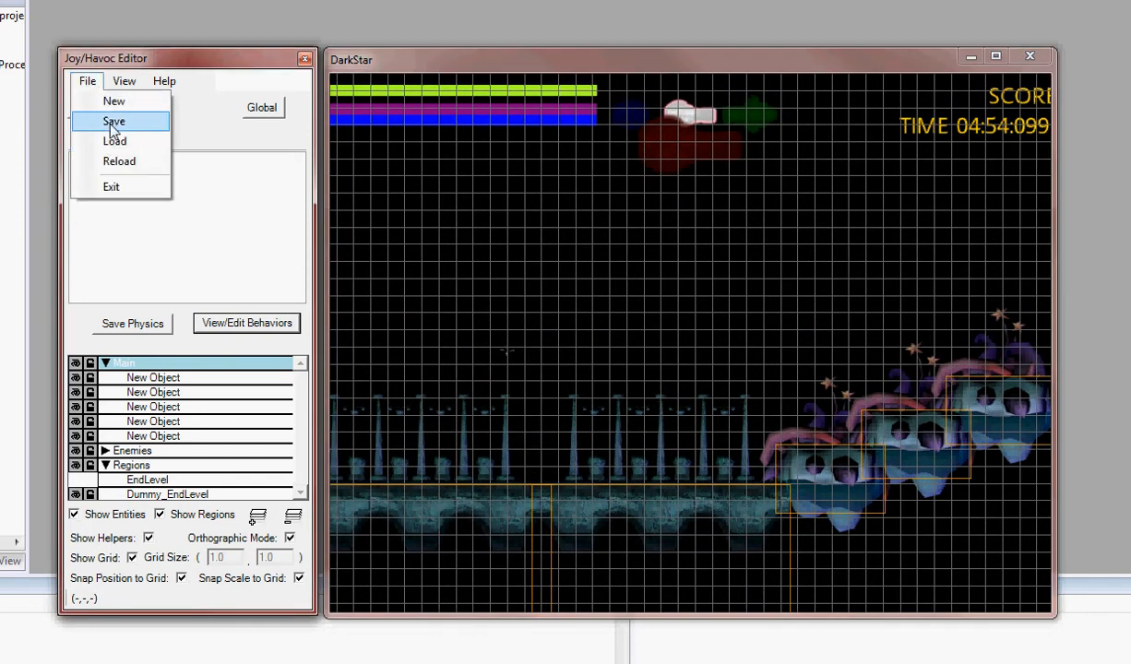
left_click(107, 119)
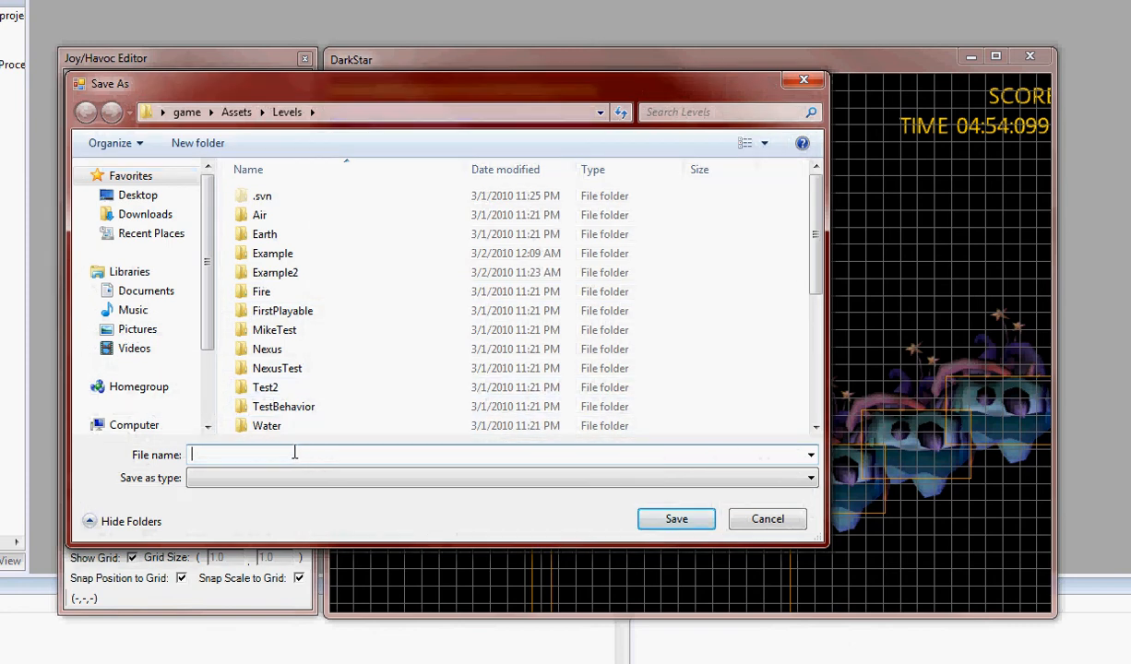
type("Example3.xml")
key("Return")
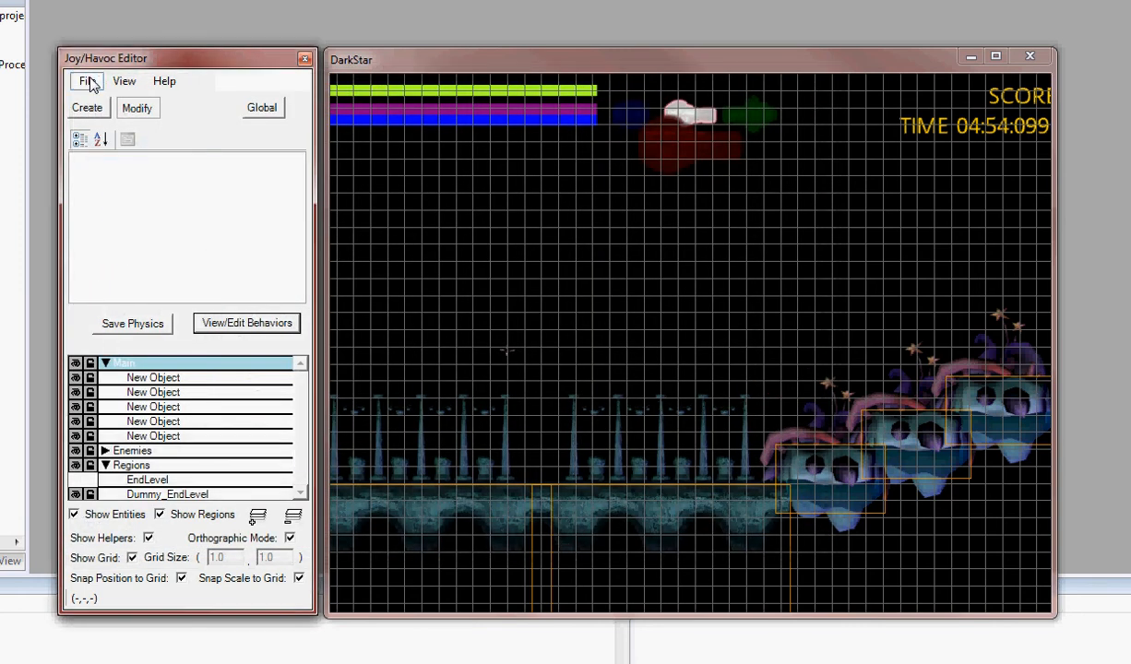
- Exit the level editor and quit the game from its main menu
left_click(89, 82)
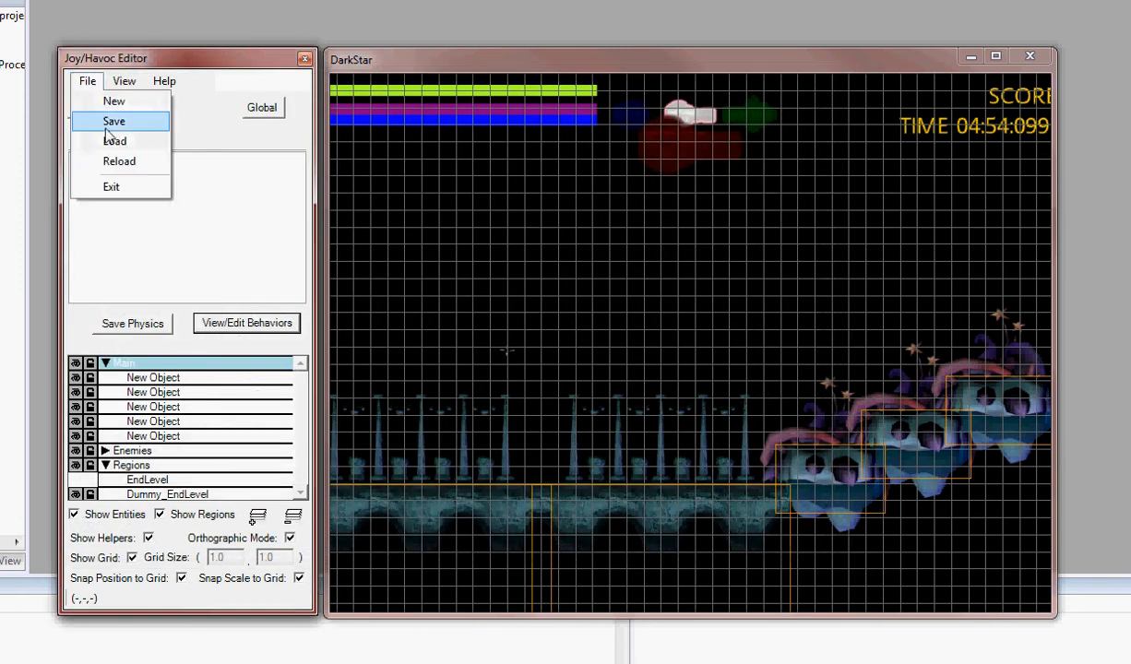
left_click(106, 188)
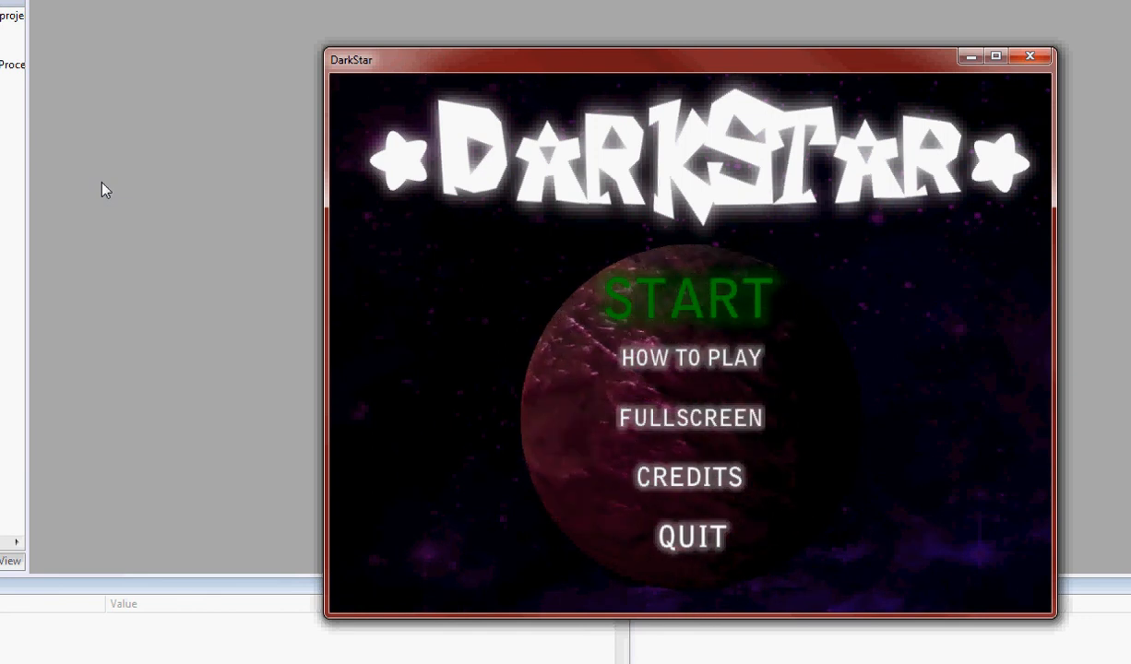
key("Up")
key("Return")
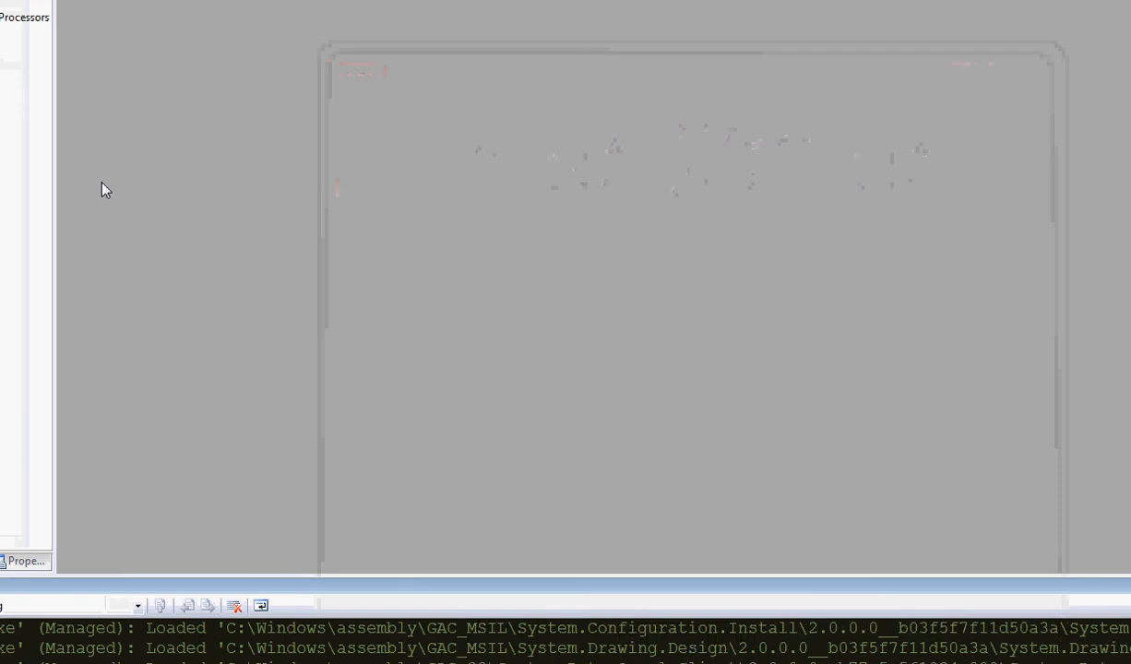